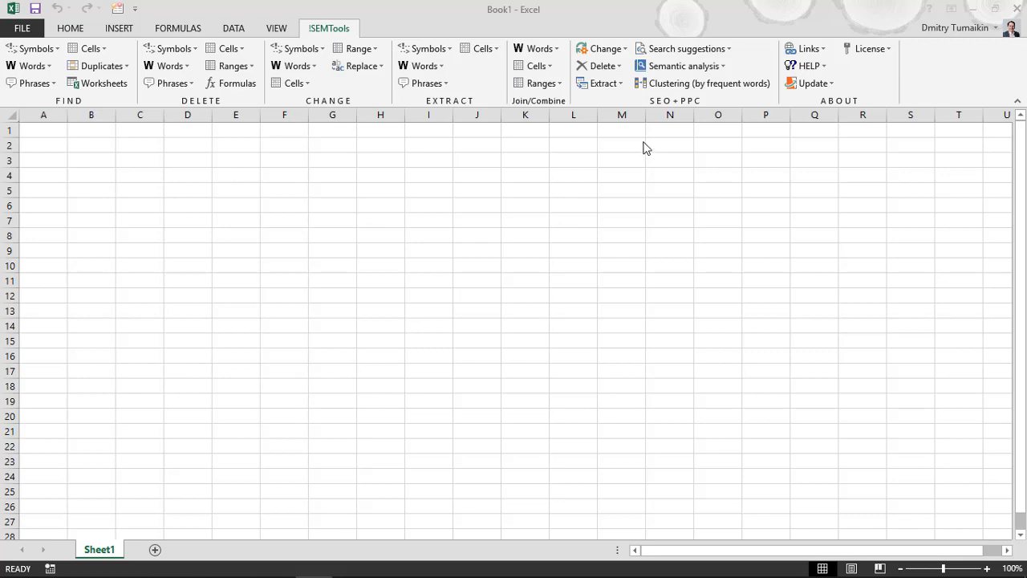
Examine the find options for symbols and the join/combine options for words, cells and ranges
{"action": "left_click", "coordinate": [53, 130]}
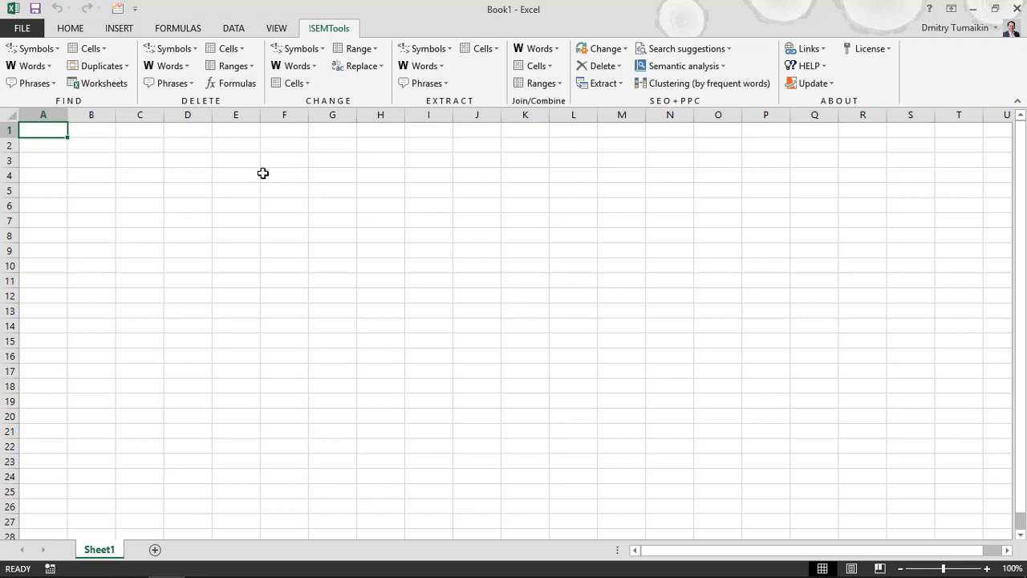
{"action": "left_click", "coordinate": [33, 50]}
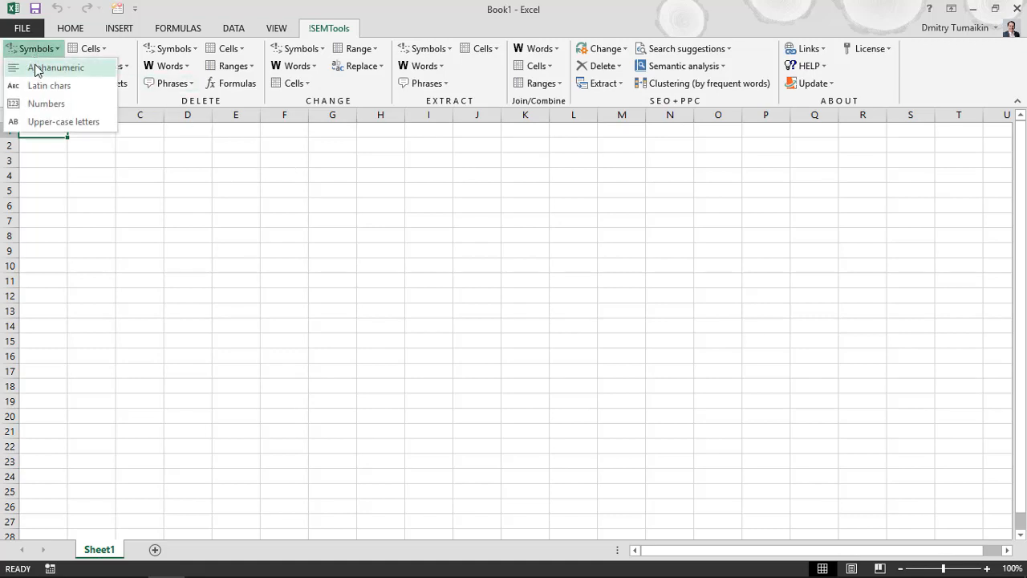
{"action": "left_click", "coordinate": [36, 49]}
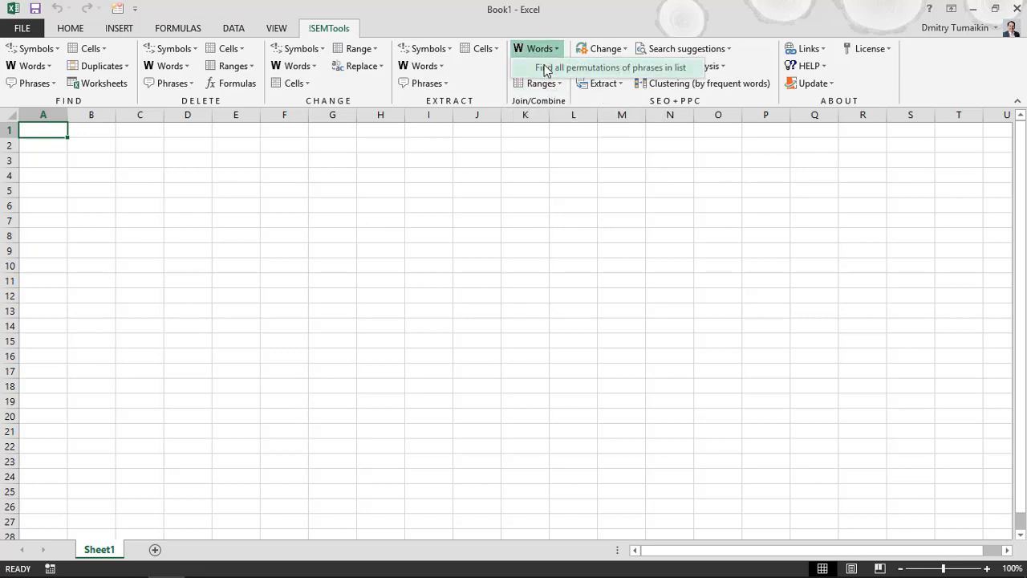
{"action": "left_click", "coordinate": [540, 65]}
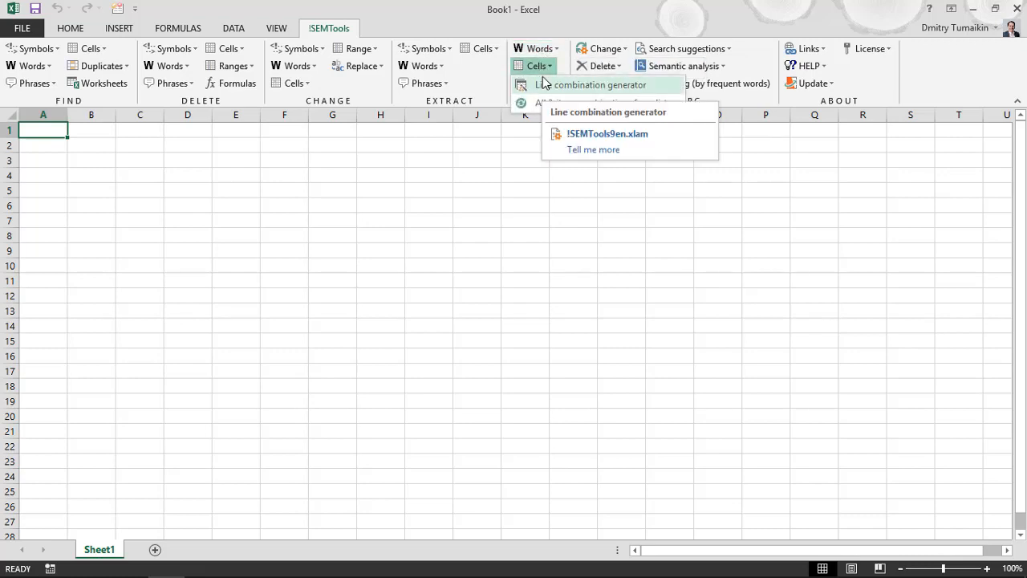
{"action": "left_click", "coordinate": [544, 67]}
{"action": "left_click", "coordinate": [544, 67]}
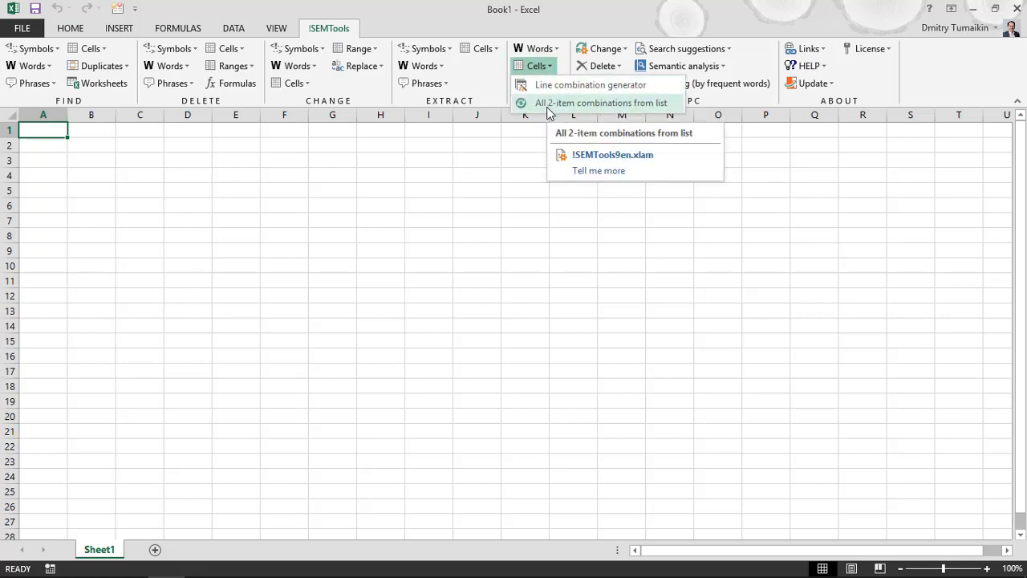
{"action": "left_click", "coordinate": [544, 70]}
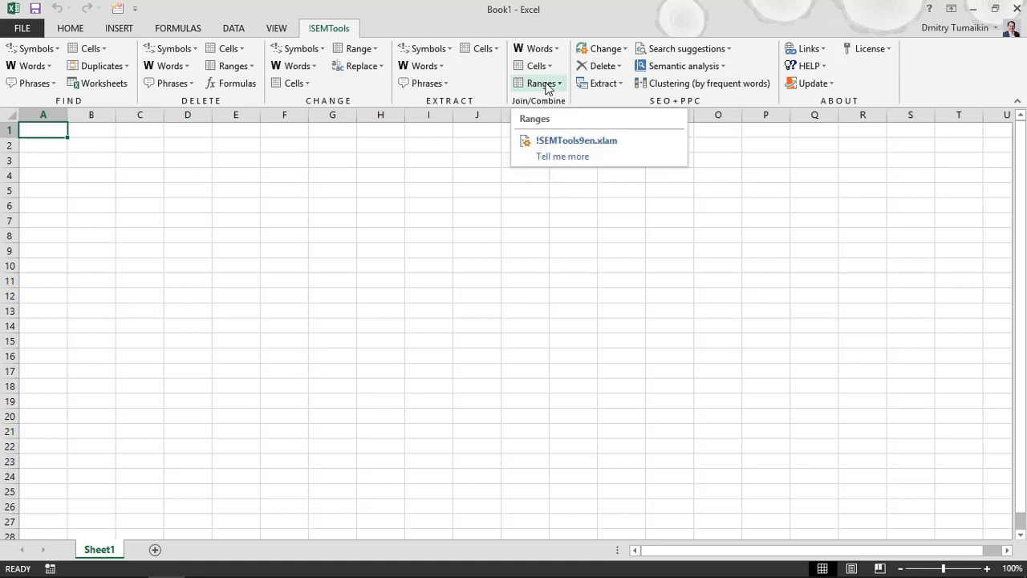
{"action": "left_click", "coordinate": [546, 85]}
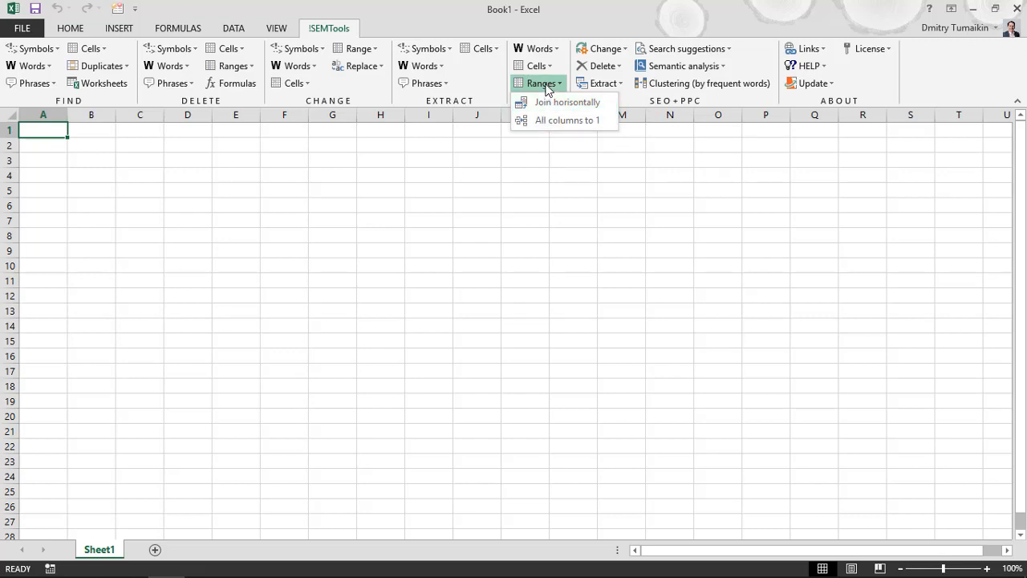
Enter "asdf" in cell A1 and fill it down to A13
{"action": "left_click", "coordinate": [92, 140]}
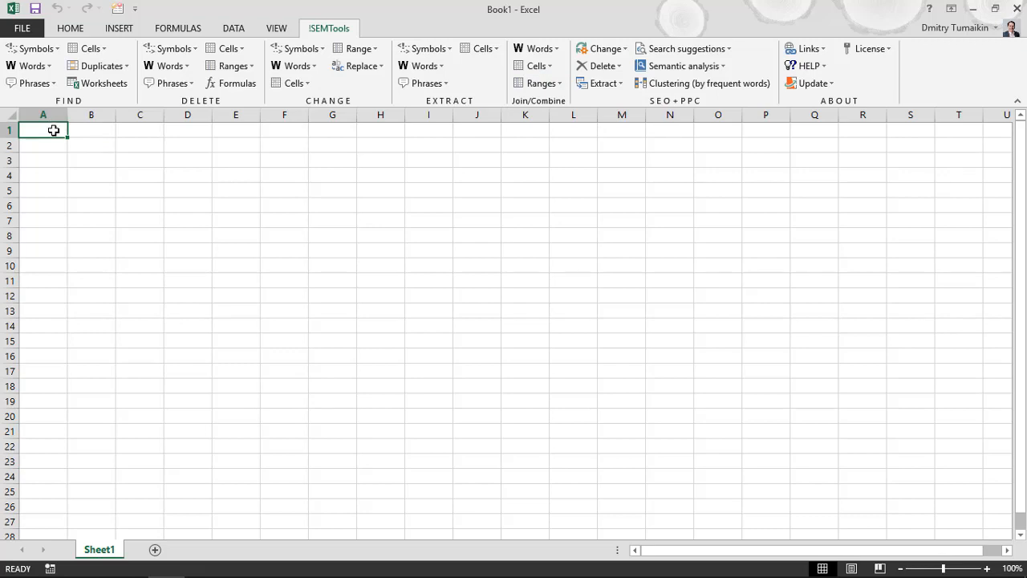
{"action": "type", "text": "asdf"}
{"action": "key", "text": "Return"}
{"action": "left_click", "coordinate": [50, 130]}
{"action": "left_click_drag", "start_coordinate": [68, 137], "coordinate": [70, 315]}
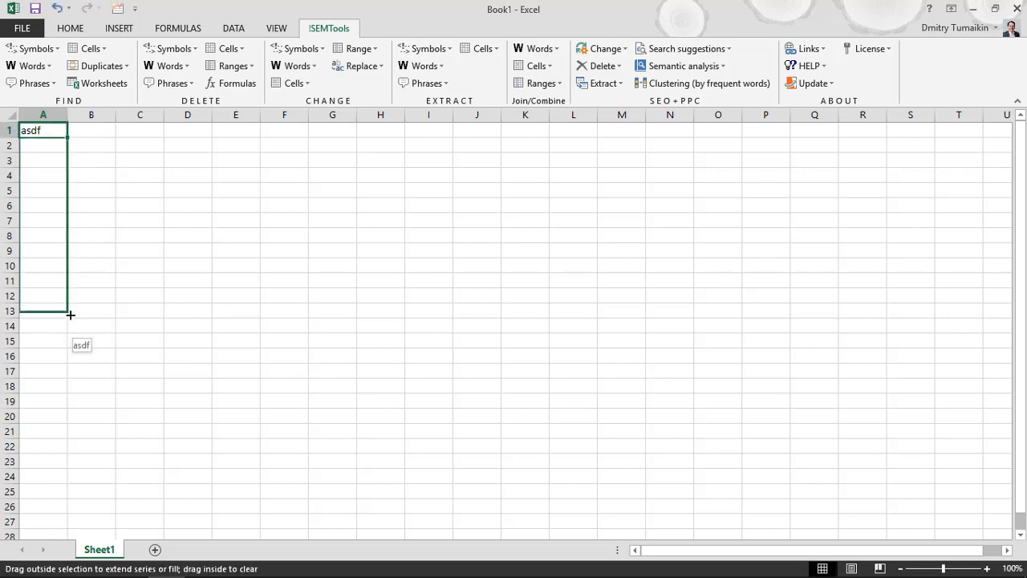
Enter "fas" in cell B1 and fill it down to B6
{"action": "left_click", "coordinate": [88, 131]}
{"action": "type", "text": "fas"}
{"action": "key", "text": "Return"}
{"action": "key", "text": "Return"}
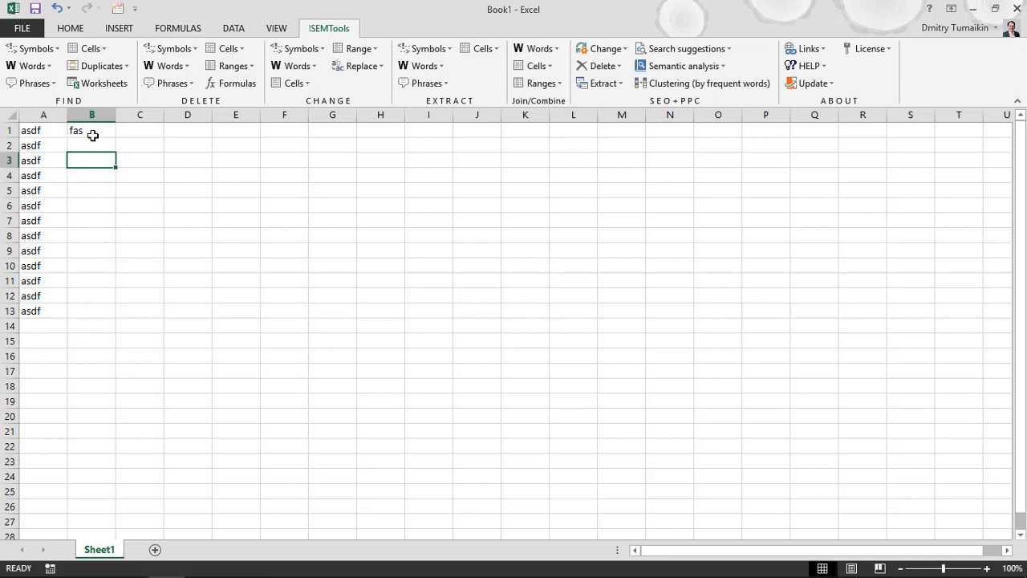
{"action": "left_click", "coordinate": [93, 135]}
{"action": "left_click_drag", "start_coordinate": [116, 138], "coordinate": [109, 198]}
Enter "asdfff" in cell C1 and fill it down to C3
{"action": "left_click", "coordinate": [139, 130]}
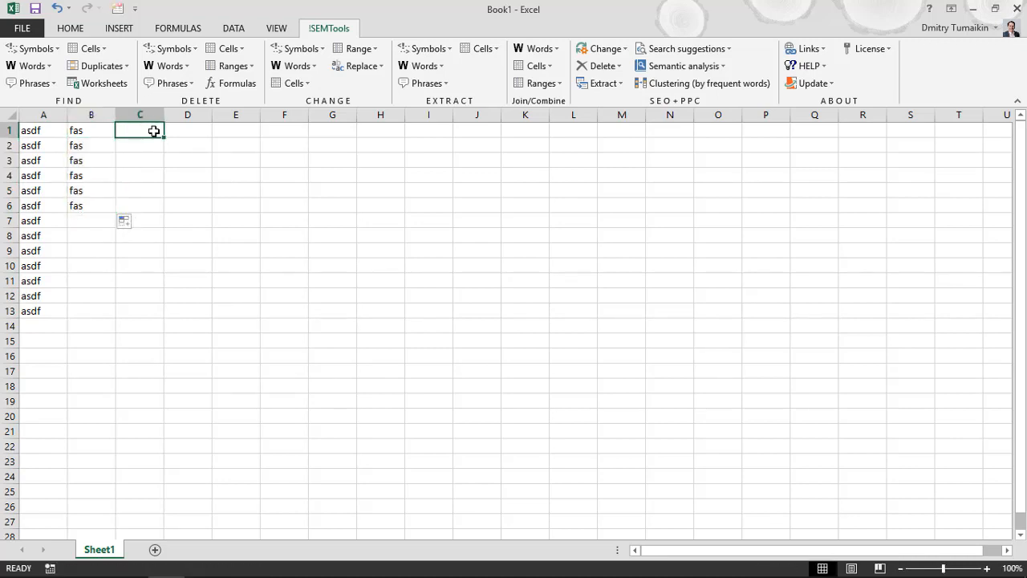
{"action": "type", "text": "asdfff"}
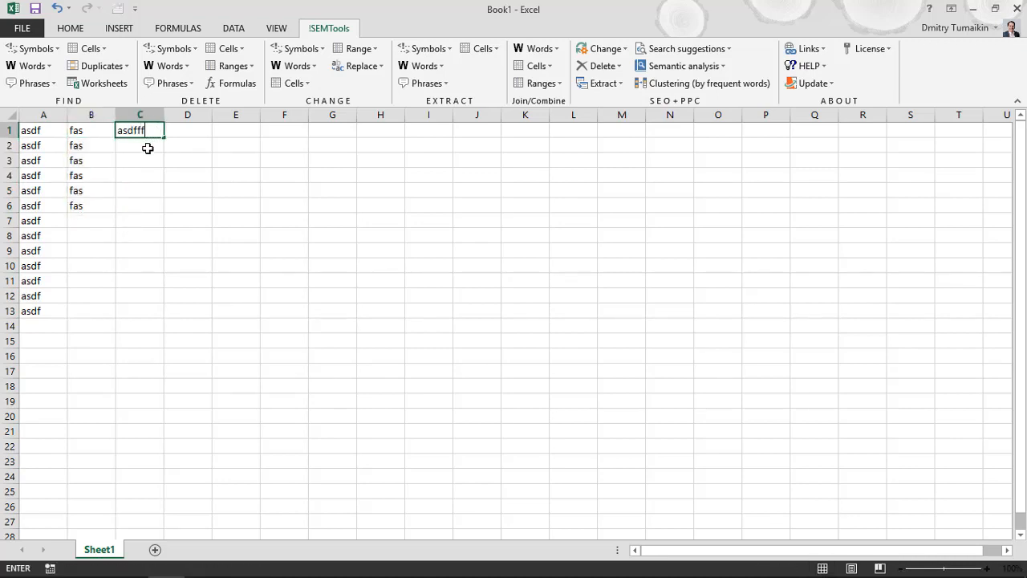
{"action": "key", "text": "Return"}
{"action": "left_click", "coordinate": [153, 130]}
{"action": "left_click_drag", "start_coordinate": [164, 137], "coordinate": [158, 165]}
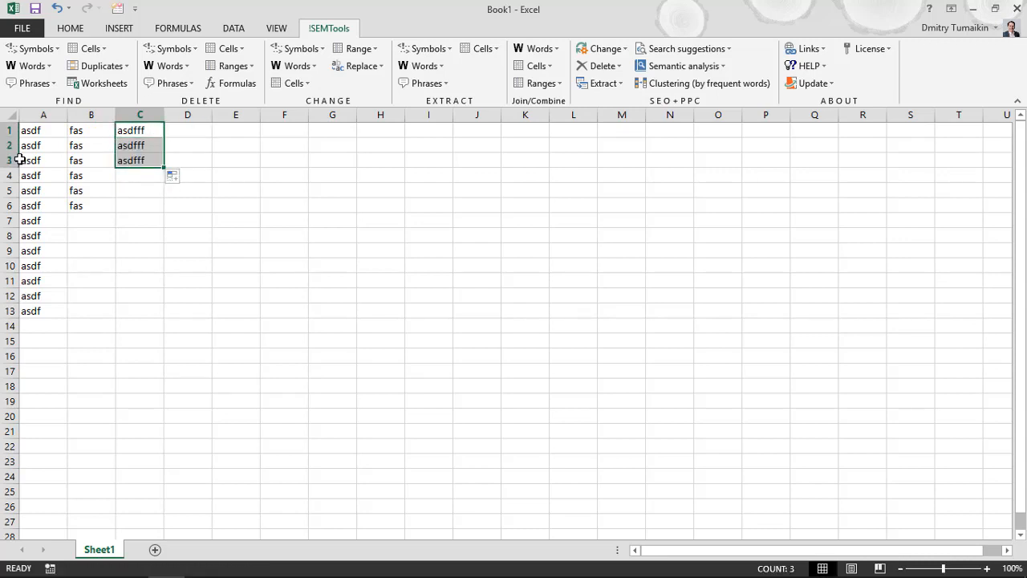
Combine columns A, B and C into one column with All columns to 1, and select the combined list
{"action": "left_click", "coordinate": [30, 130]}
{"action": "left_click", "coordinate": [536, 83]}
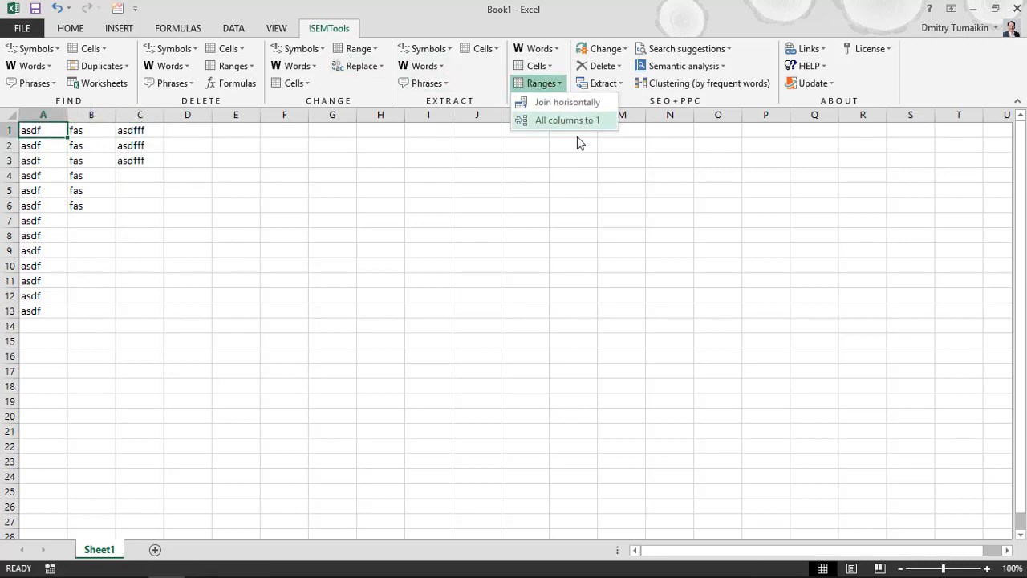
{"action": "left_click", "coordinate": [585, 125]}
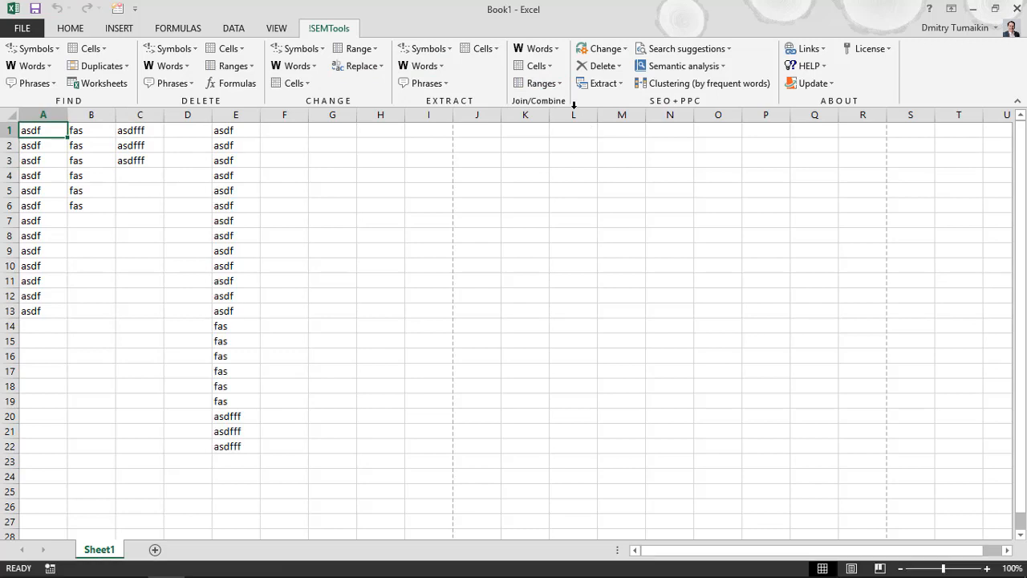
{"action": "left_click_drag", "start_coordinate": [231, 132], "coordinate": [231, 433]}
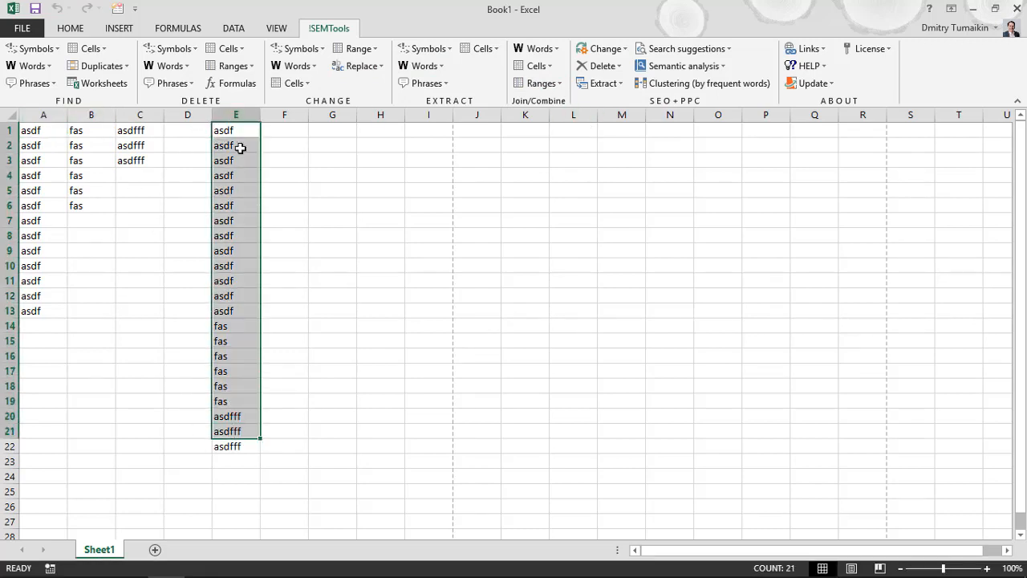
{"action": "left_click_drag", "start_coordinate": [241, 446], "coordinate": [230, 131]}
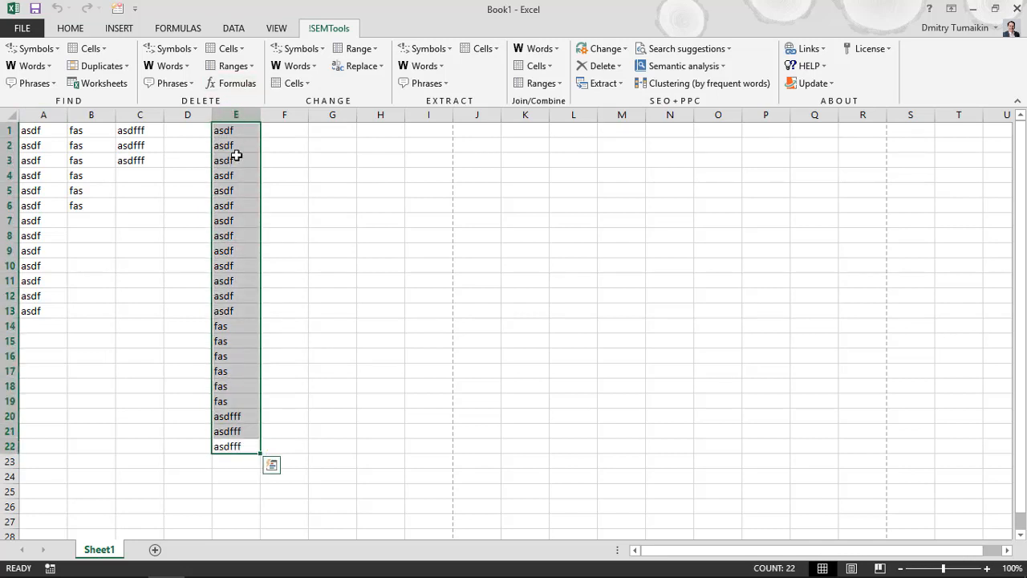
Remove all data from columns A through E and return to cell A1
{"action": "left_click_drag", "start_coordinate": [235, 115], "coordinate": [52, 125]}
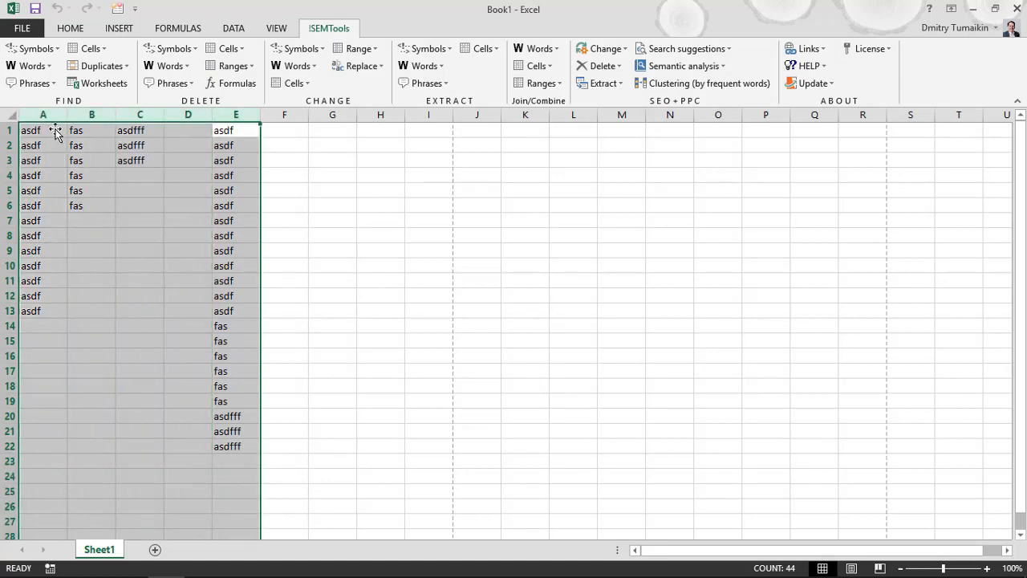
{"action": "right_click", "coordinate": [150, 178]}
{"action": "left_click", "coordinate": [197, 316]}
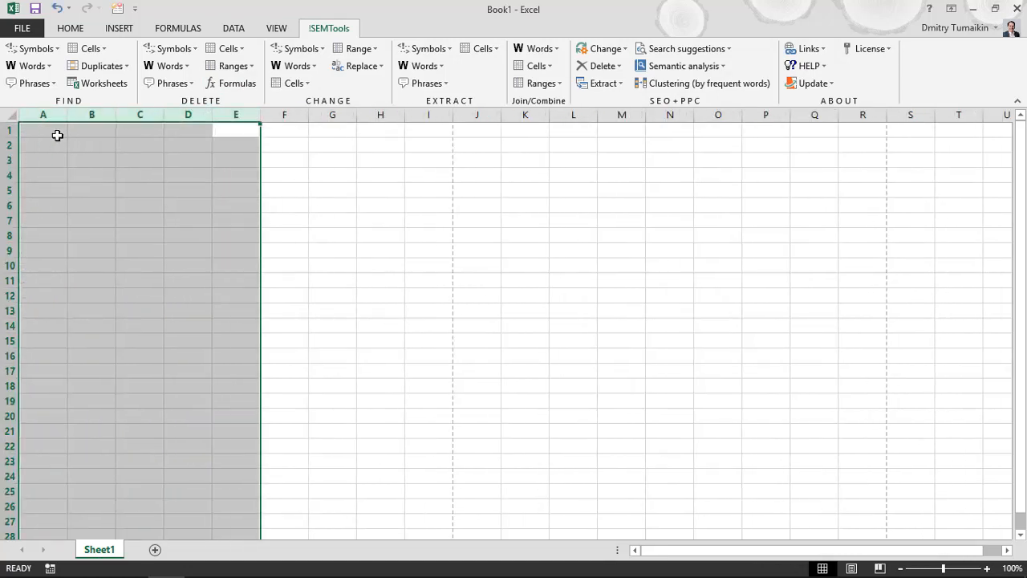
{"action": "left_click", "coordinate": [57, 131]}
Examine the range-joining options and the SEO+PPC options for deleting, extracting and search suggestions
{"action": "left_click", "coordinate": [543, 84]}
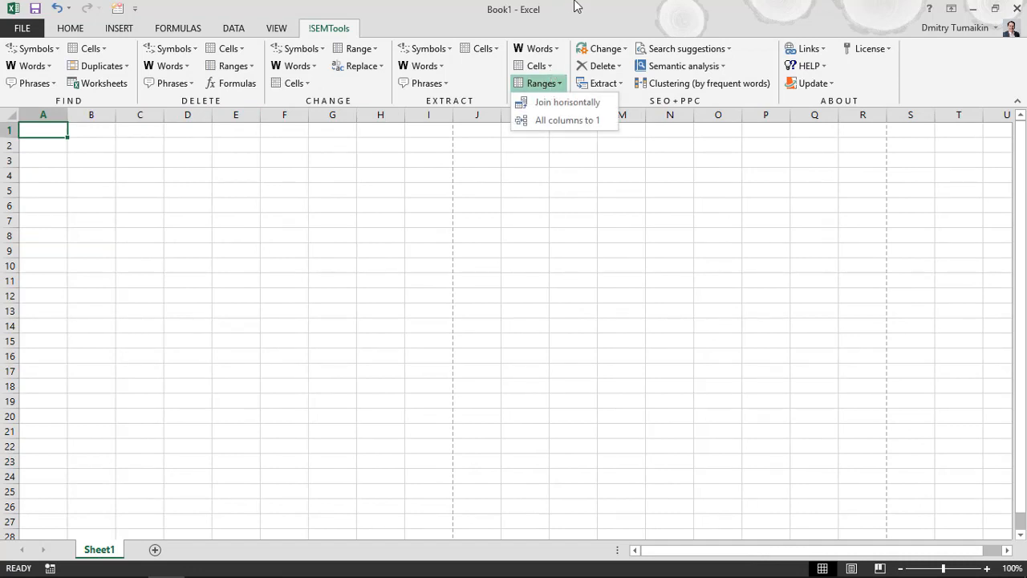
{"action": "left_click", "coordinate": [612, 6]}
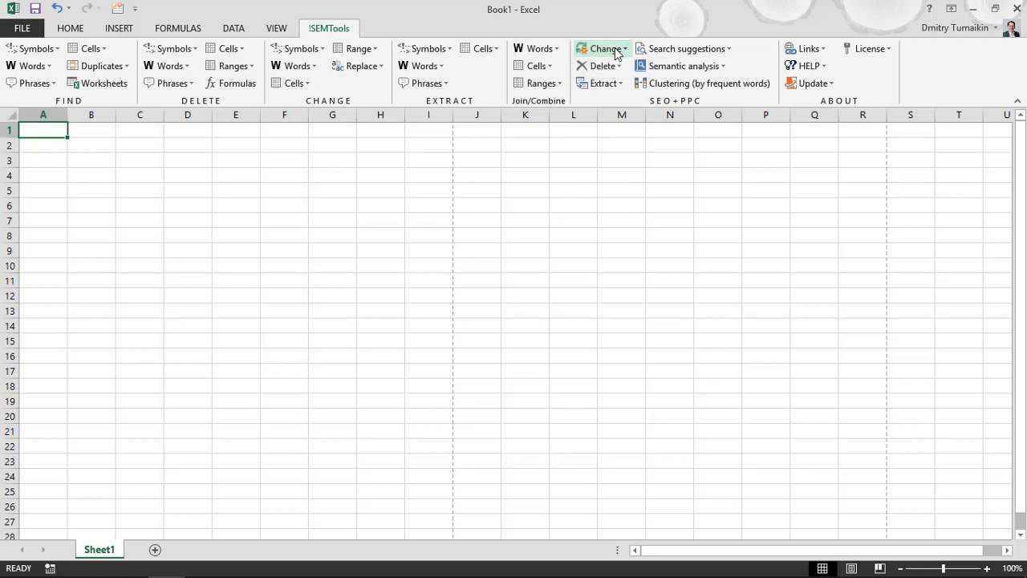
{"action": "left_click", "coordinate": [613, 69]}
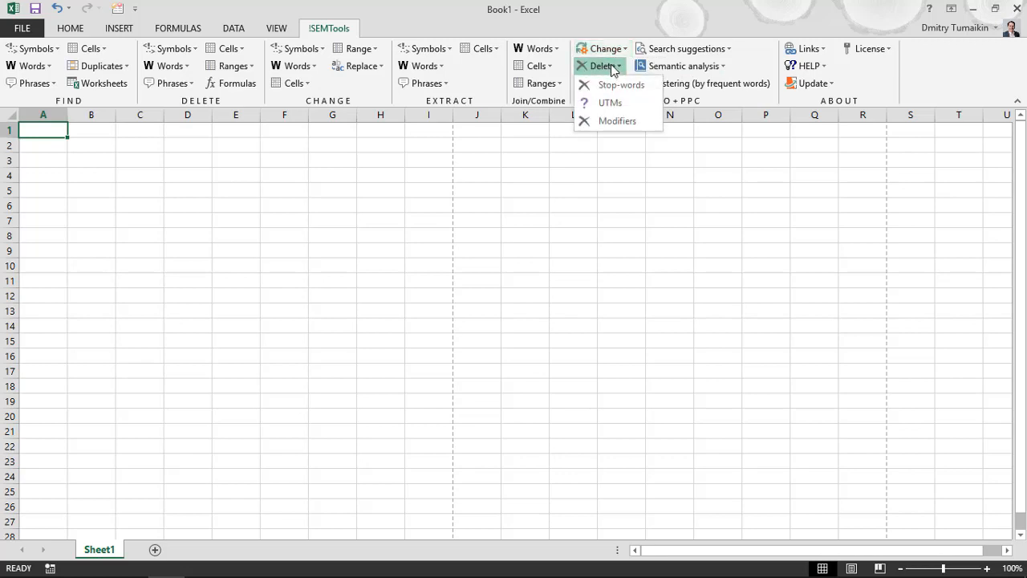
{"action": "left_click", "coordinate": [612, 69]}
{"action": "left_click", "coordinate": [611, 85]}
{"action": "left_click", "coordinate": [612, 86]}
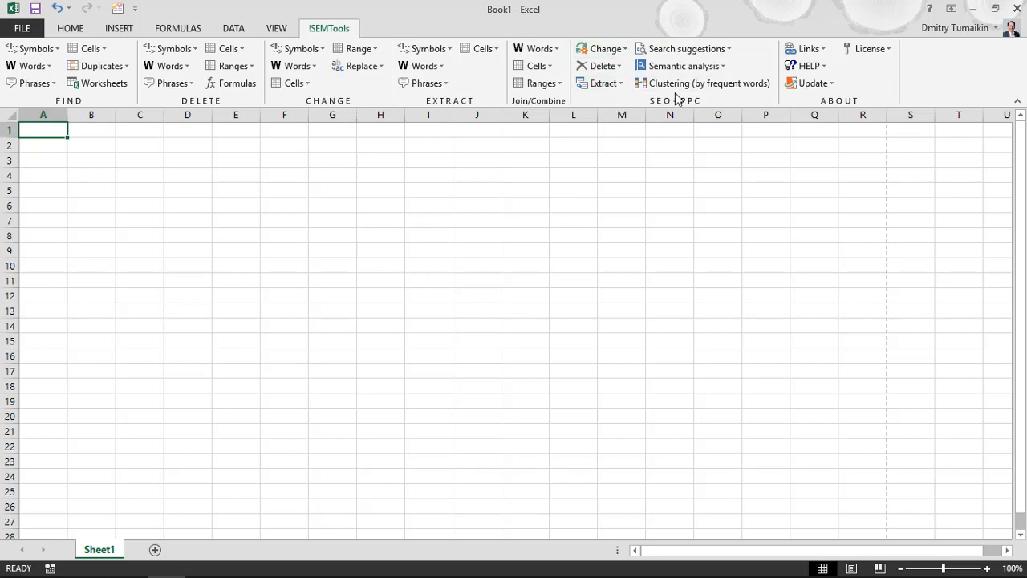
{"action": "left_click", "coordinate": [703, 51]}
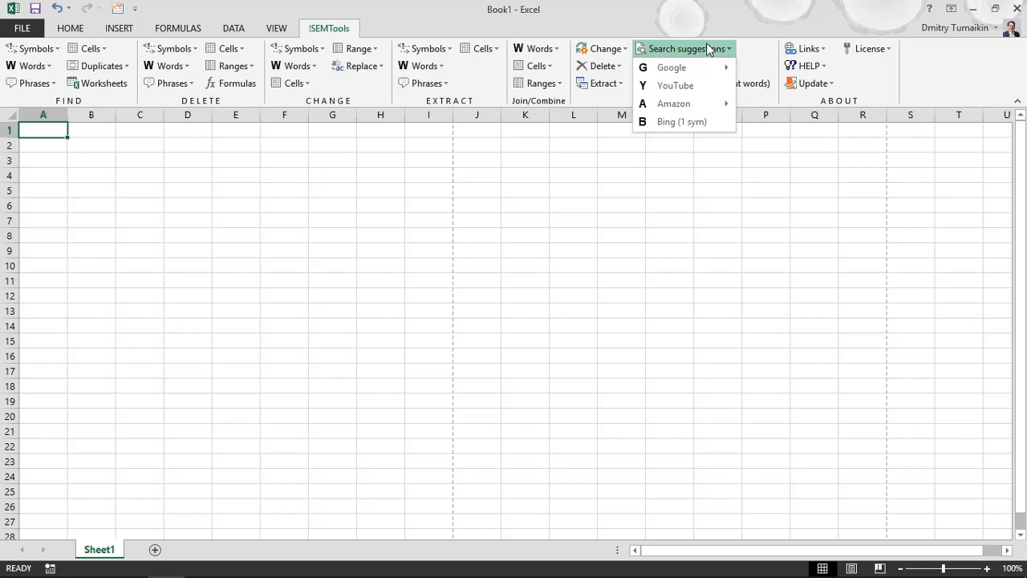
{"action": "left_click", "coordinate": [709, 51]}
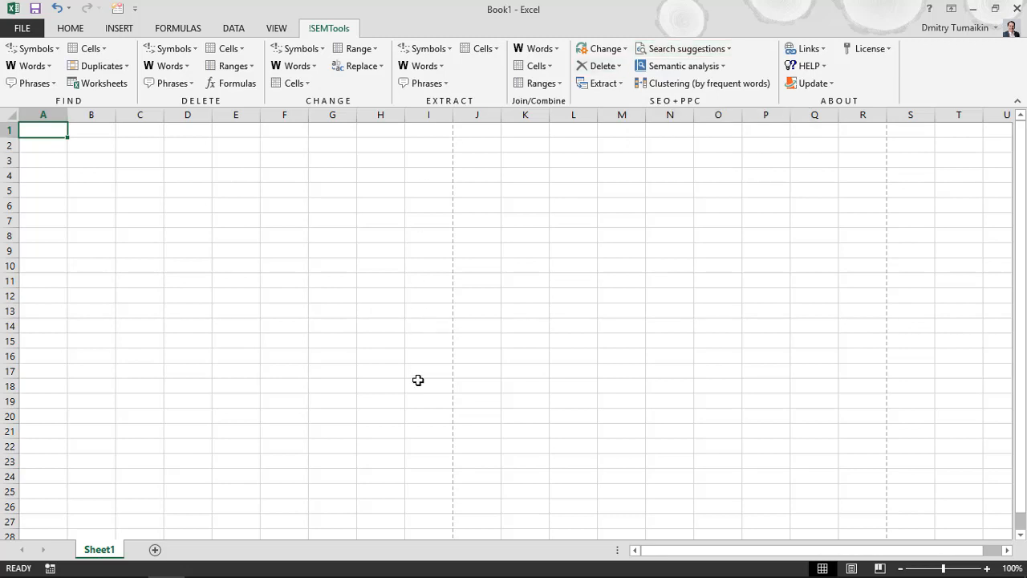
Enter "semtools.guru" in cell F5 and fit column F's width to the text
{"action": "left_click", "coordinate": [290, 185]}
{"action": "type", "text": "semtools.guru"}
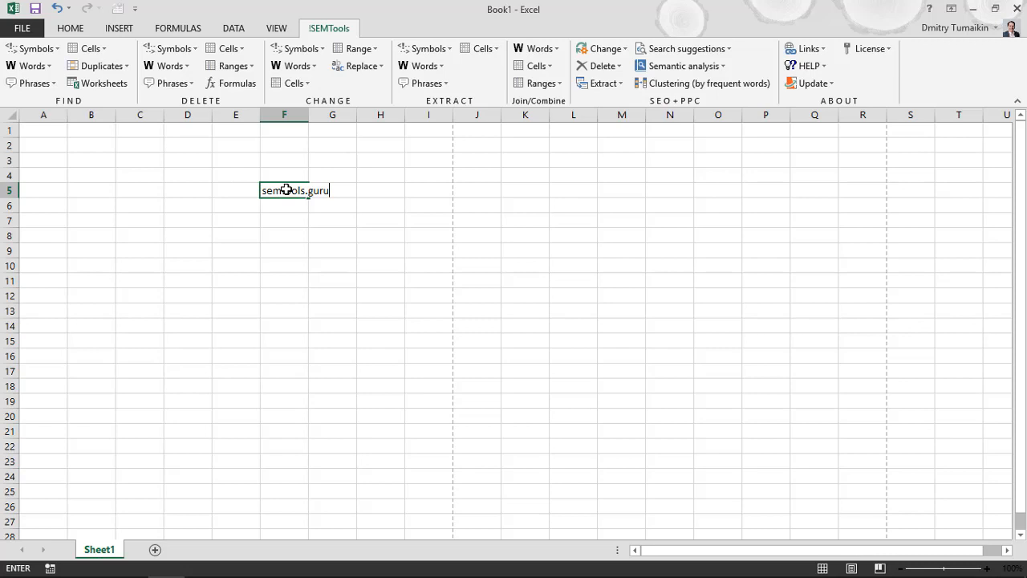
{"action": "key", "text": "Return"}
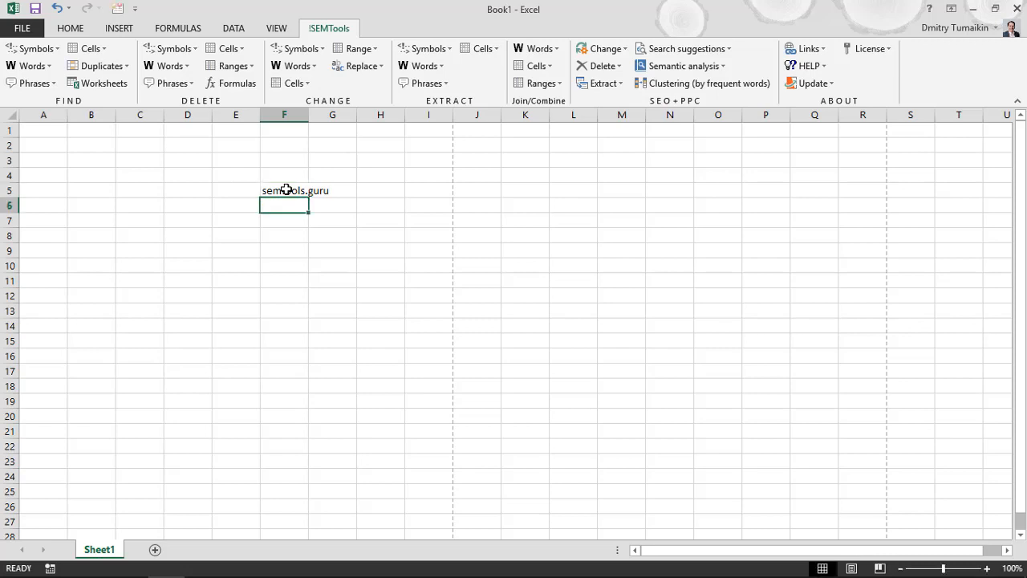
{"action": "left_click", "coordinate": [286, 190]}
{"action": "left_click_drag", "start_coordinate": [308, 115], "coordinate": [372, 114]}
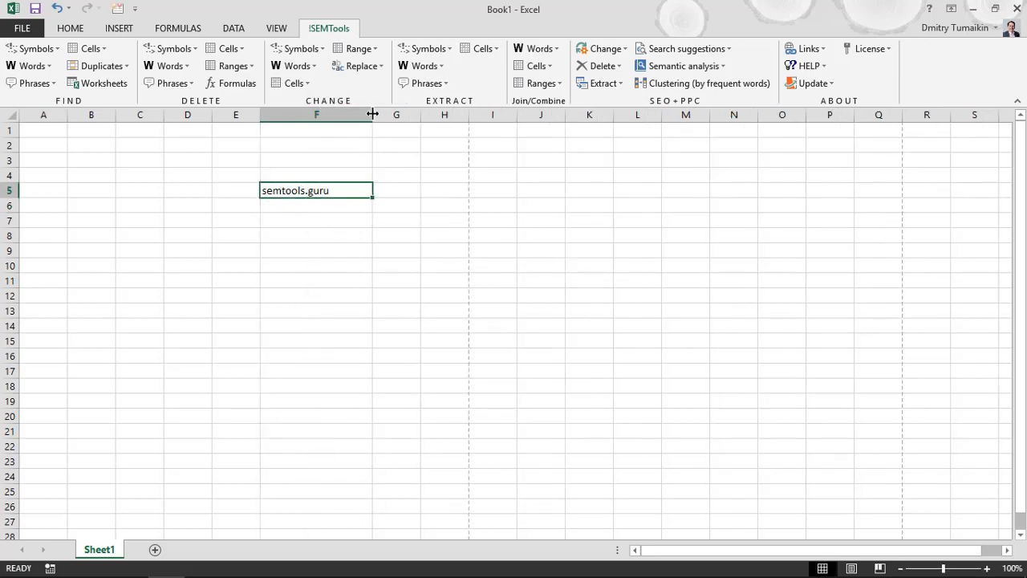
{"action": "double_click", "coordinate": [372, 115]}
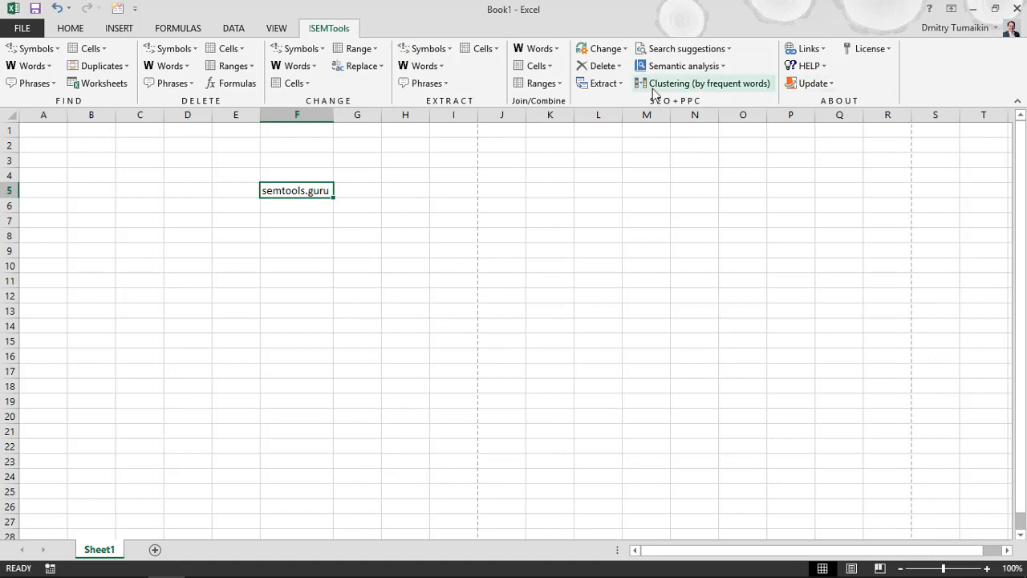
Clear the contents of the range E3:I9 and return to cell A1
{"action": "left_click", "coordinate": [43, 131]}
{"action": "left_click_drag", "start_coordinate": [236, 156], "coordinate": [454, 243]}
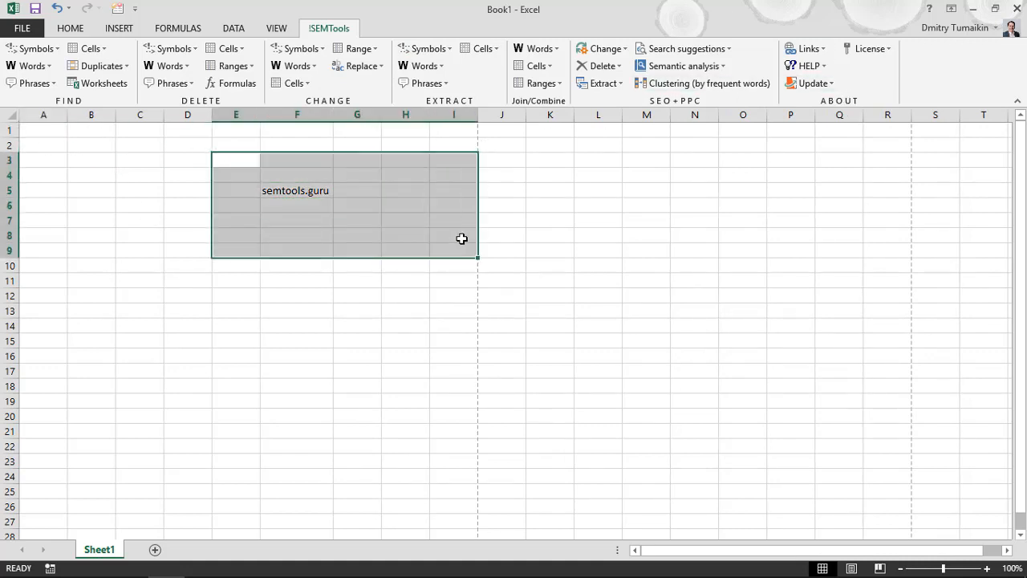
{"action": "key", "text": "Delete"}
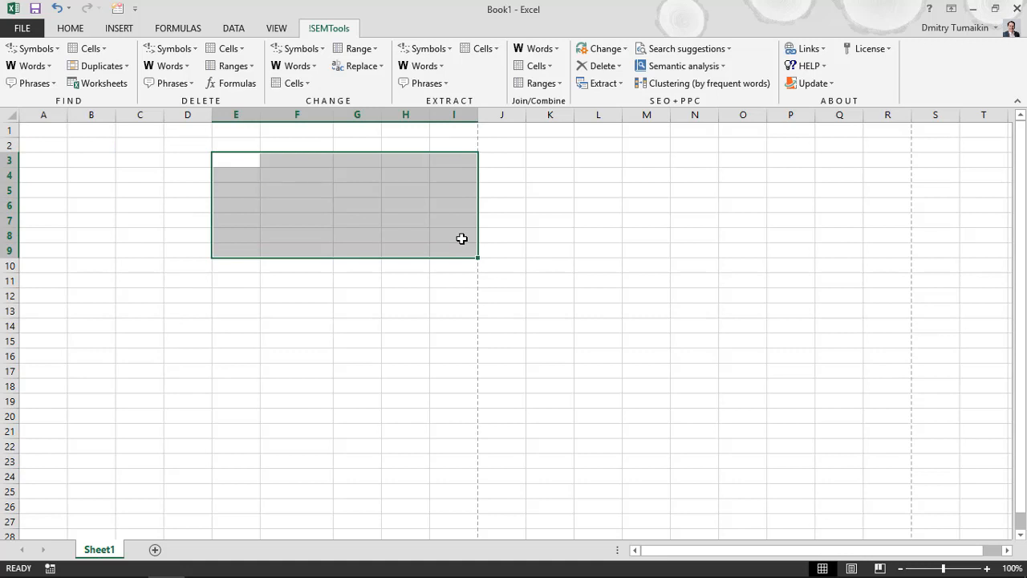
{"action": "left_click", "coordinate": [29, 127]}
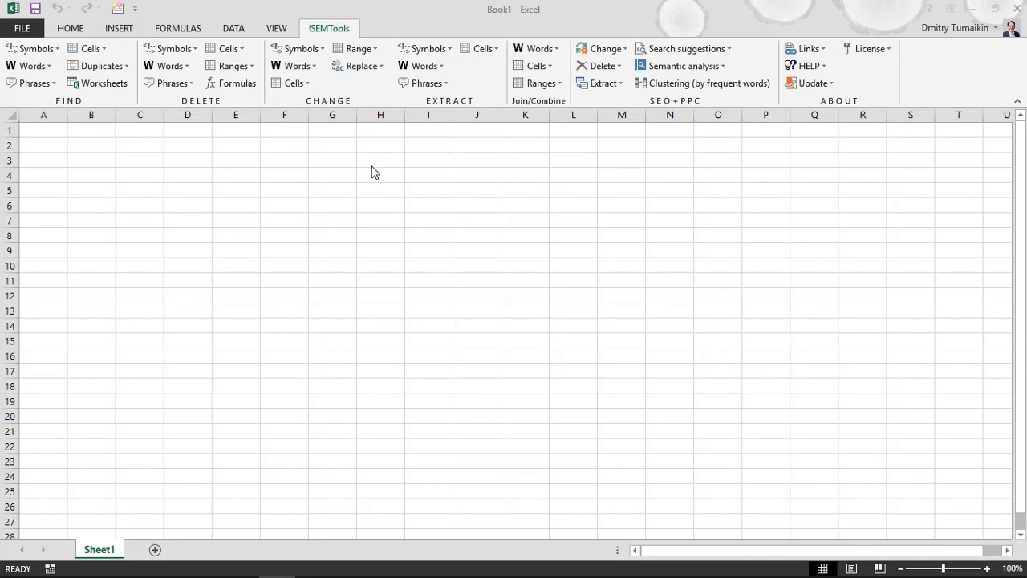
Collect one-symbol (a-z, 0-9) Google search suggestions for the phrase "buy a dress", starting from cell A1
{"action": "left_click", "coordinate": [52, 128]}
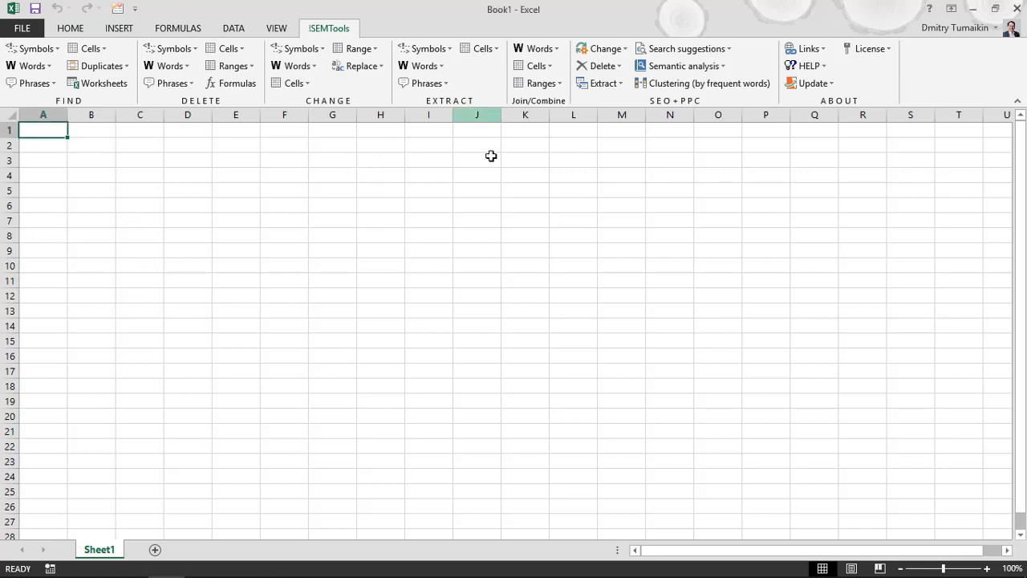
{"action": "left_click", "coordinate": [699, 50]}
{"action": "mouse_move", "coordinate": [717, 70]}
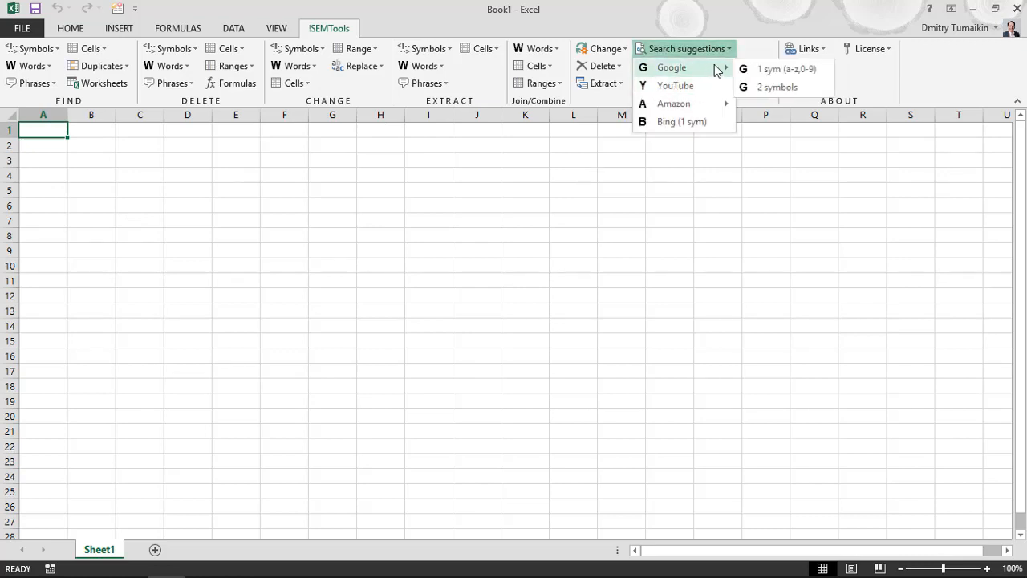
{"action": "left_click", "coordinate": [791, 72]}
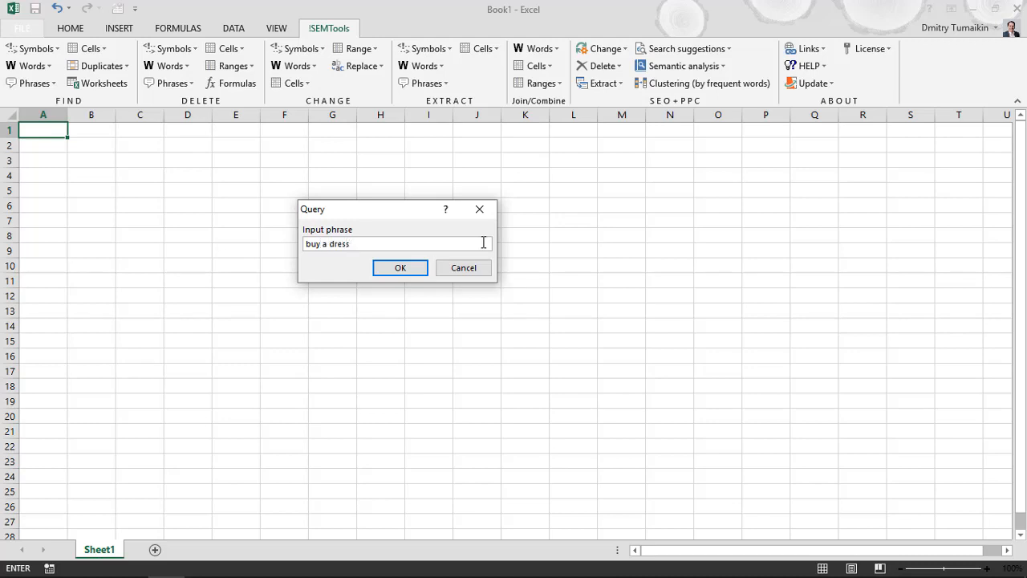
{"action": "left_click", "coordinate": [400, 268]}
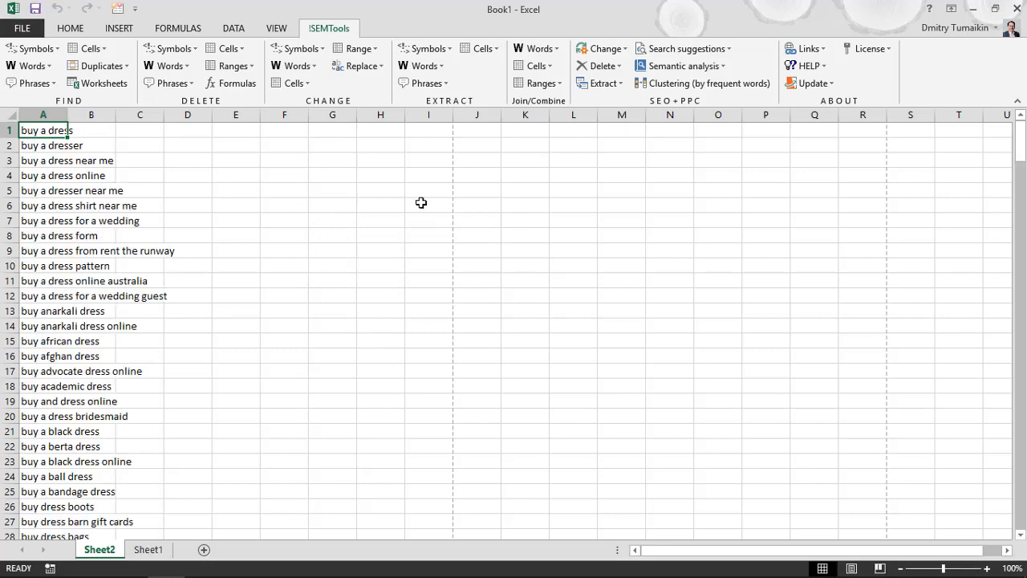
Widen column A and copy all of its suggested phrases into column B
{"action": "left_click_drag", "start_coordinate": [79, 115], "coordinate": [212, 108]}
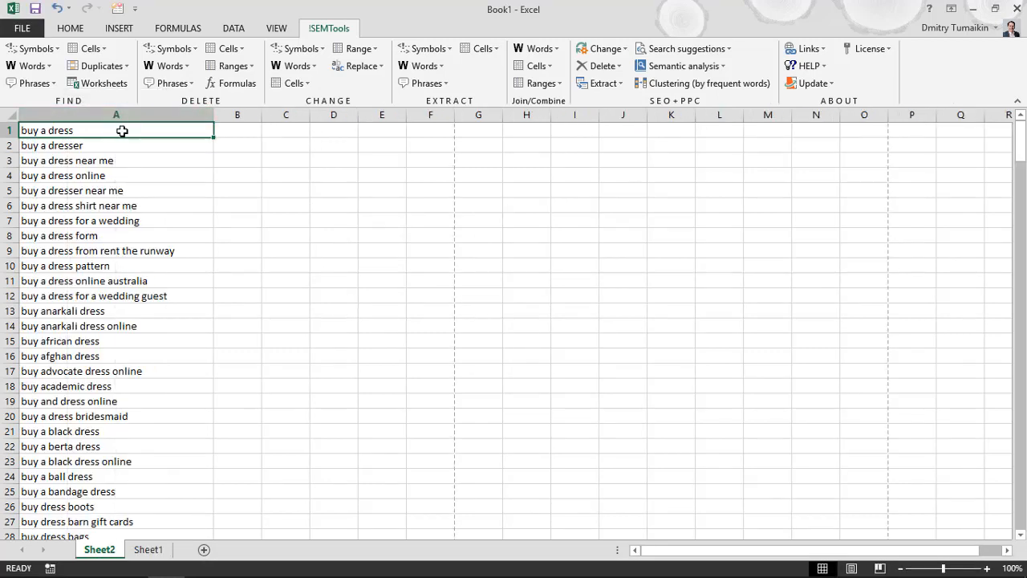
{"action": "key", "text": "ctrl+shift+Down"}
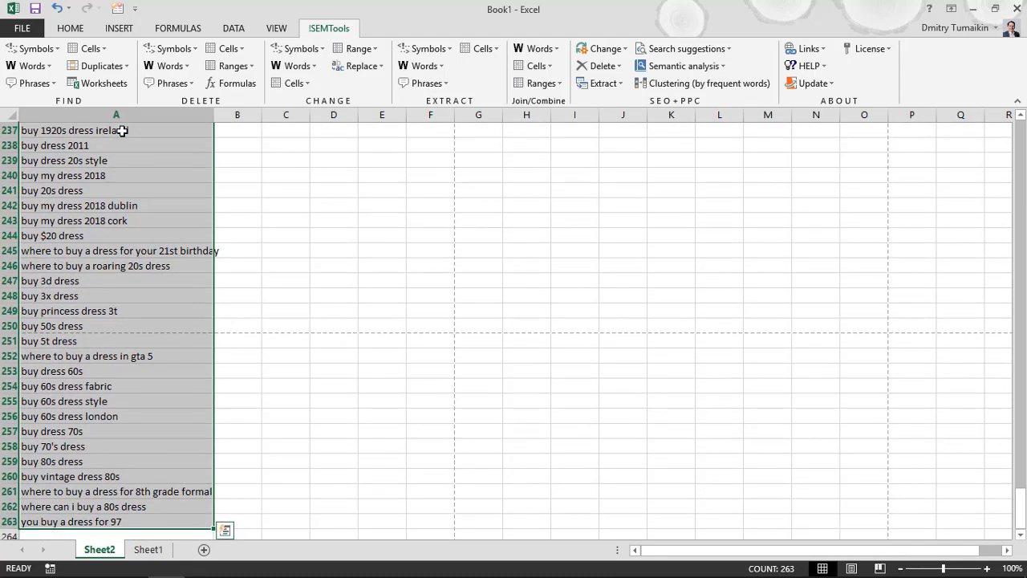
{"action": "key", "text": "ctrl+c"}
{"action": "key", "text": "Right"}
{"action": "key", "text": "ctrl+v"}
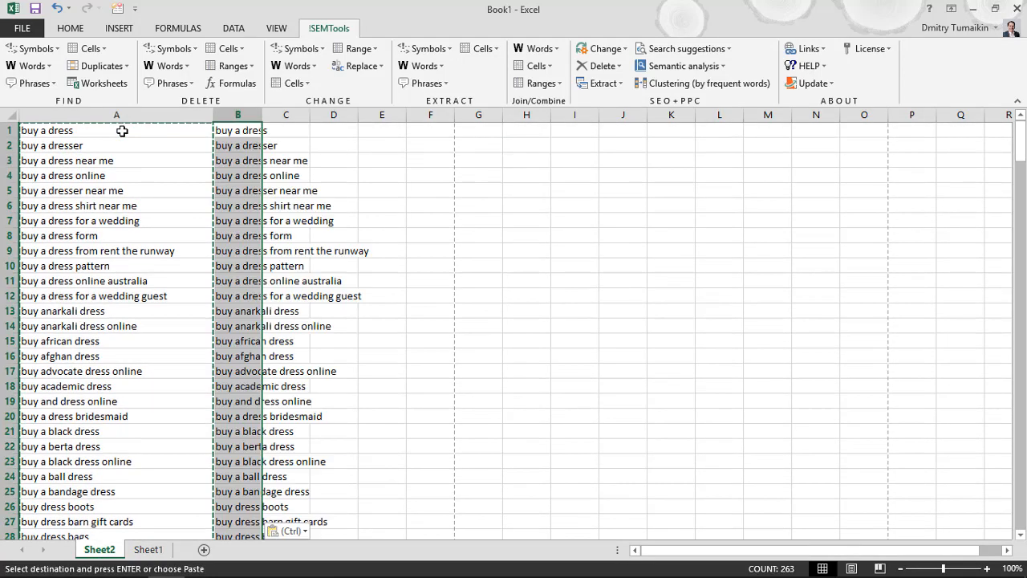
Insert a row above the phrases and enter the headers "Initial phrase" in A1 and "Experiment" in B1
{"action": "right_click", "coordinate": [12, 131]}
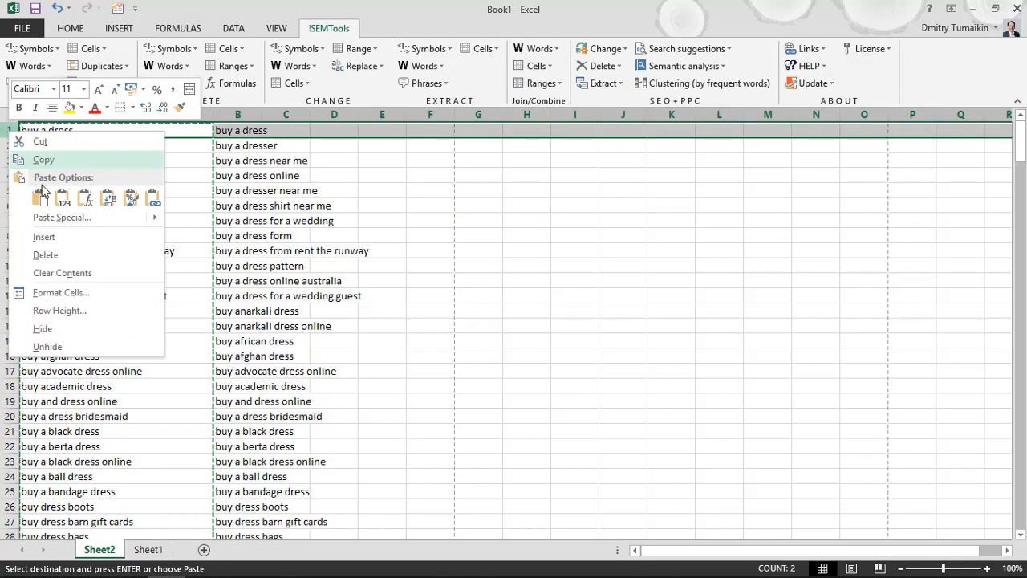
{"action": "left_click", "coordinate": [49, 234]}
{"action": "left_click", "coordinate": [136, 129]}
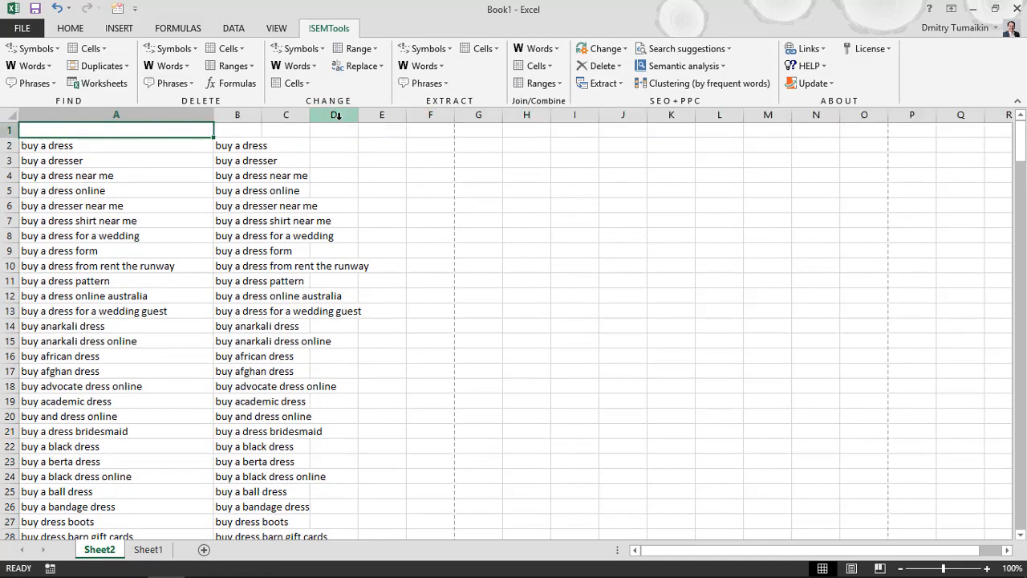
{"action": "type", "text": "Initial phrase"}
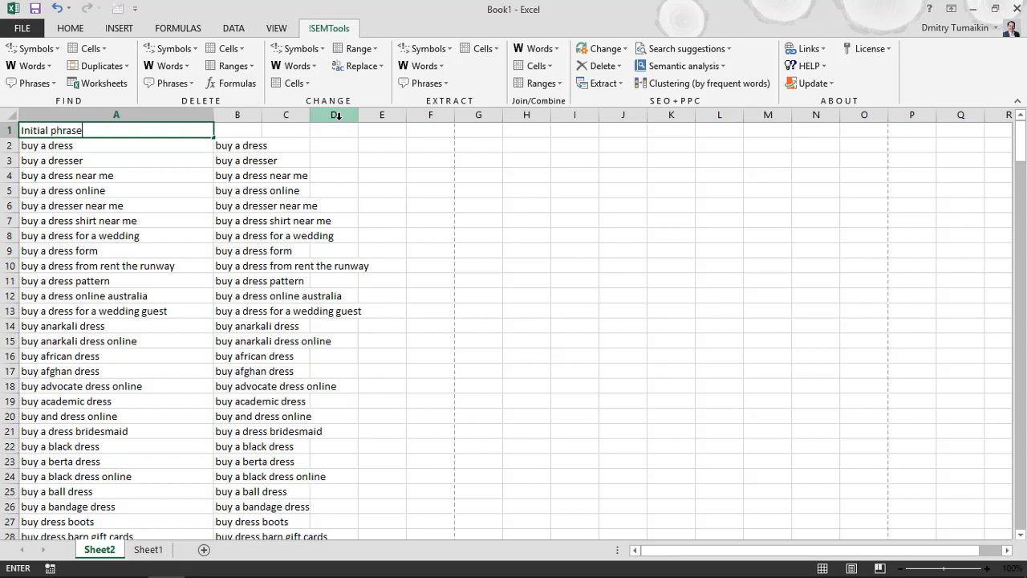
{"action": "key", "text": "Tab"}
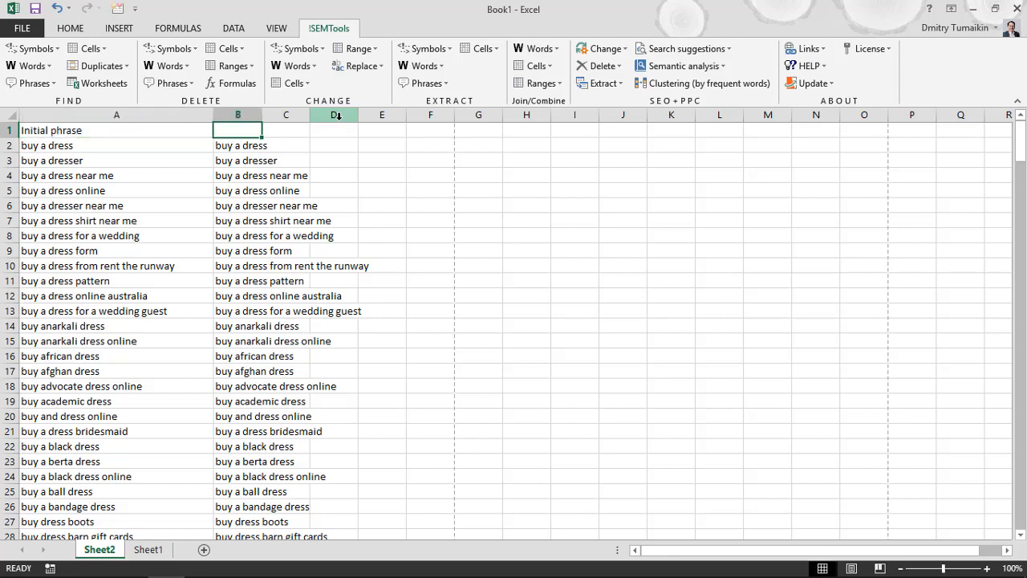
{"action": "type", "text": "Ex"}
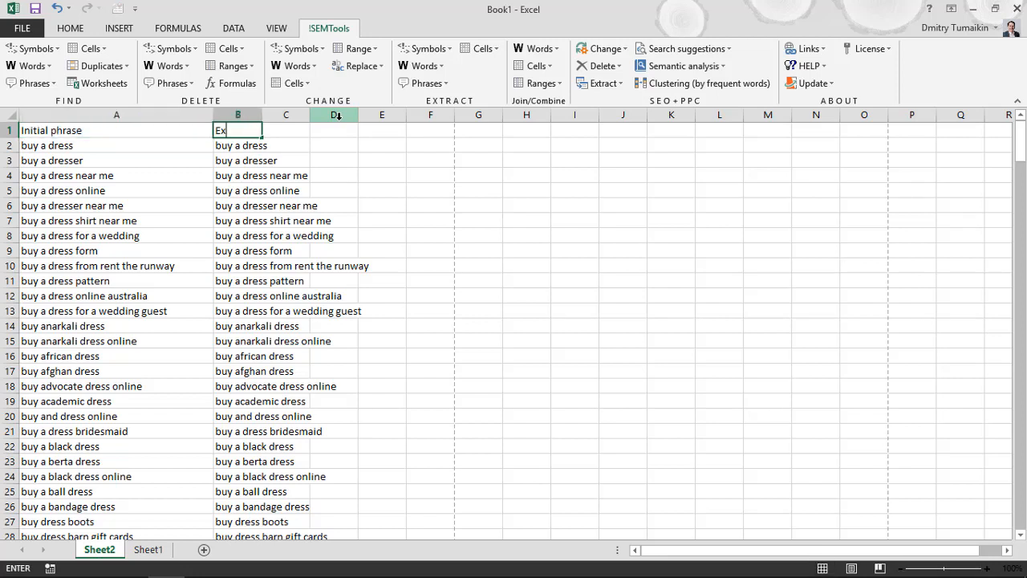
{"action": "type", "text": "periment"}
{"action": "key", "text": "Return"}
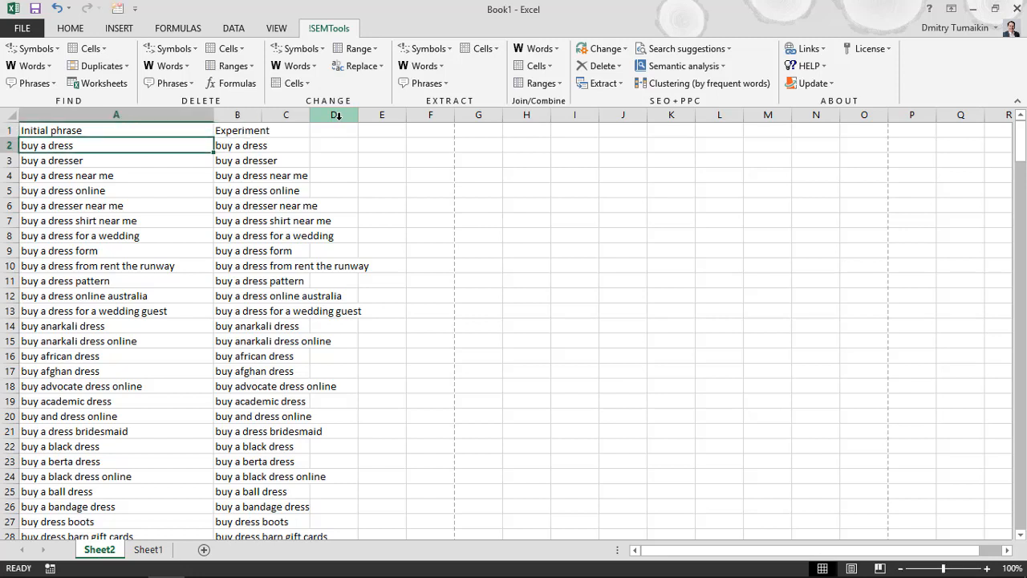
Fit column B's width to its contents and add filters to the headers in A1:B1
{"action": "left_click_drag", "start_coordinate": [258, 117], "coordinate": [145, 131]}
{"action": "double_click", "coordinate": [259, 117]}
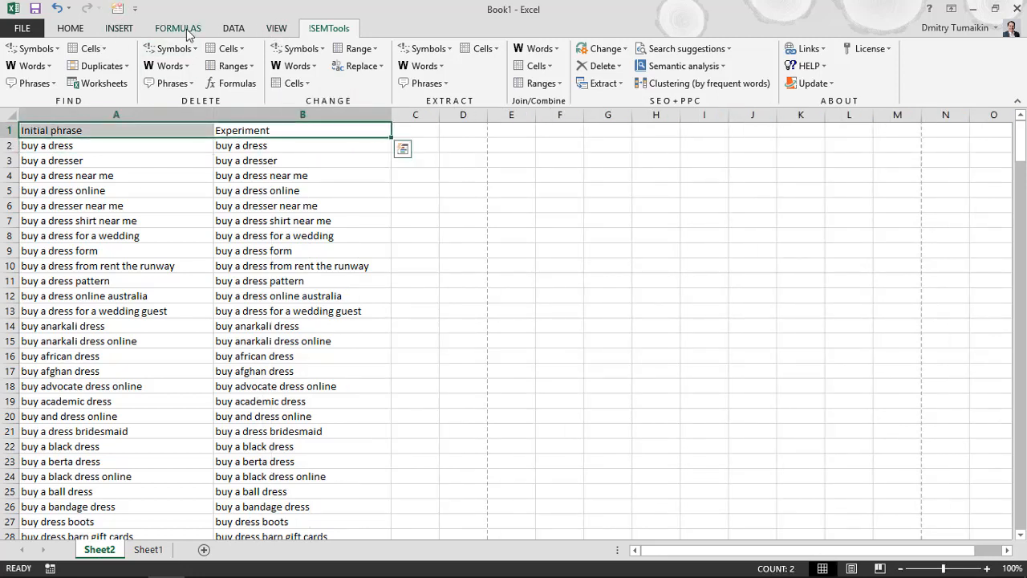
{"action": "left_click", "coordinate": [232, 29]}
{"action": "left_click", "coordinate": [399, 60]}
Freeze the top row of the sheet so the headers stay in view
{"action": "left_click", "coordinate": [325, 28]}
{"action": "left_click", "coordinate": [276, 28]}
{"action": "left_click", "coordinate": [488, 74]}
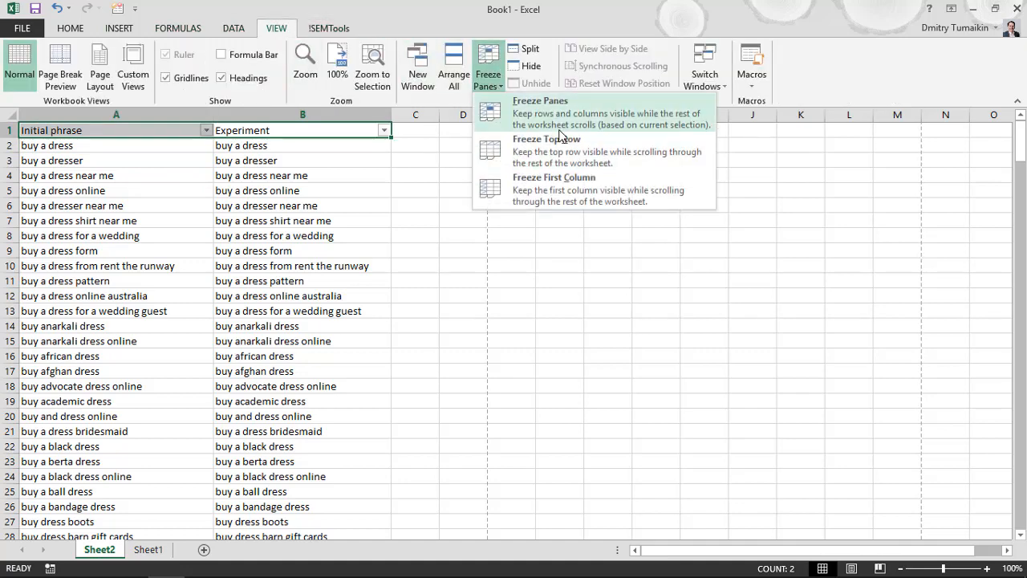
{"action": "left_click", "coordinate": [582, 155]}
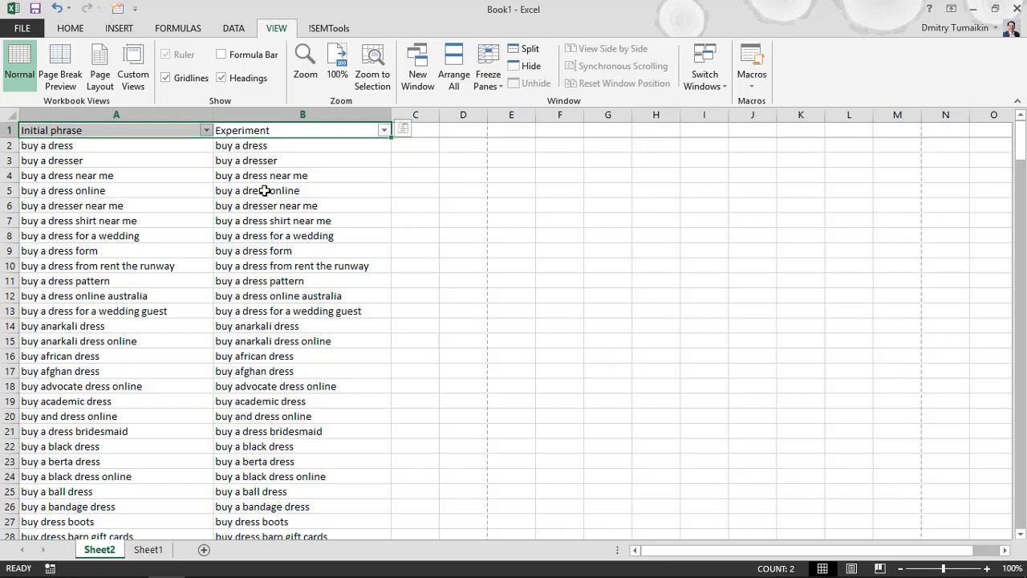
Run the find-symbols check for numbers on all phrases in the Experiment column, from B2 down
{"action": "left_click", "coordinate": [296, 152]}
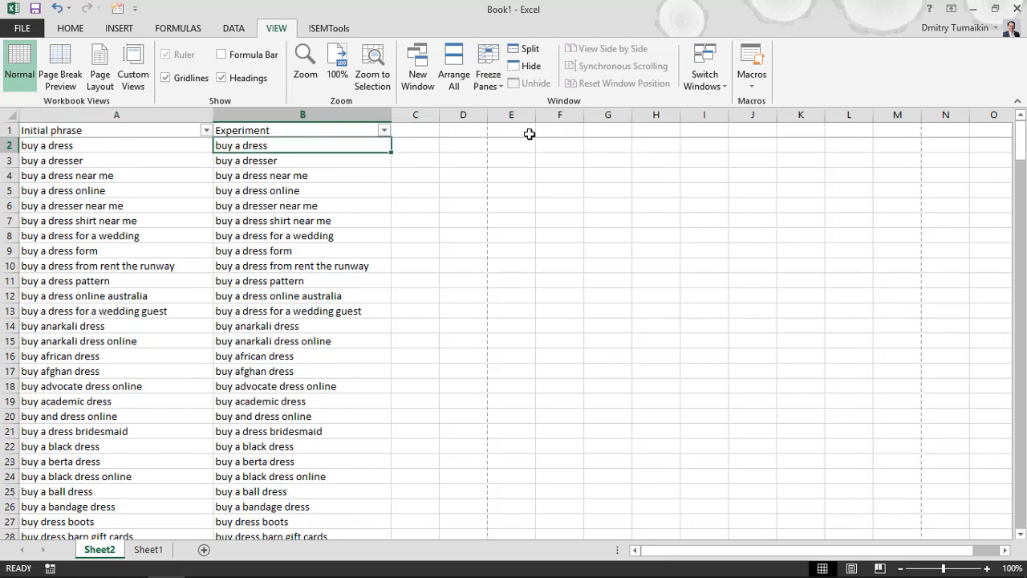
{"action": "key", "text": "ctrl+shift+Down"}
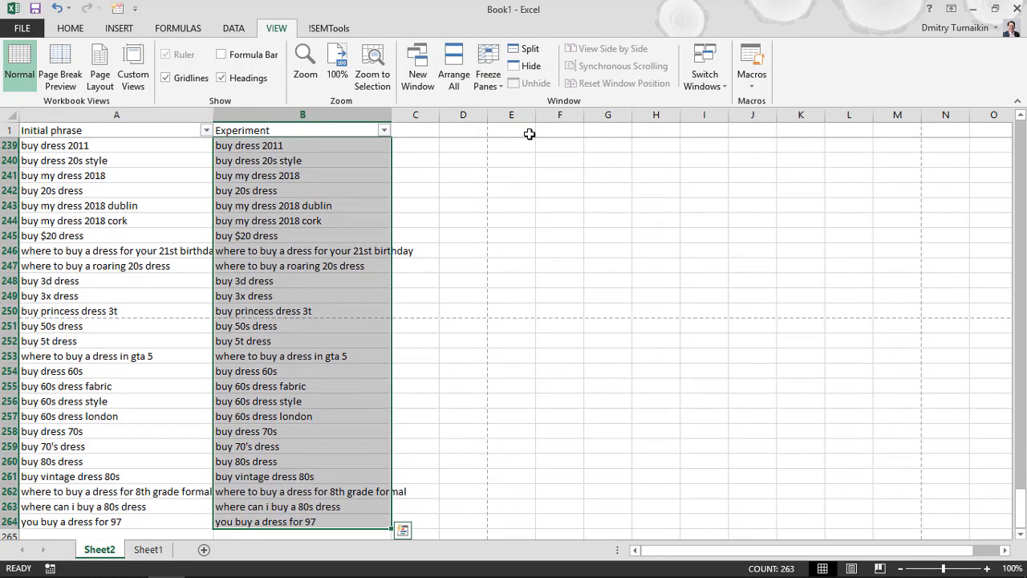
{"action": "left_click", "coordinate": [344, 29]}
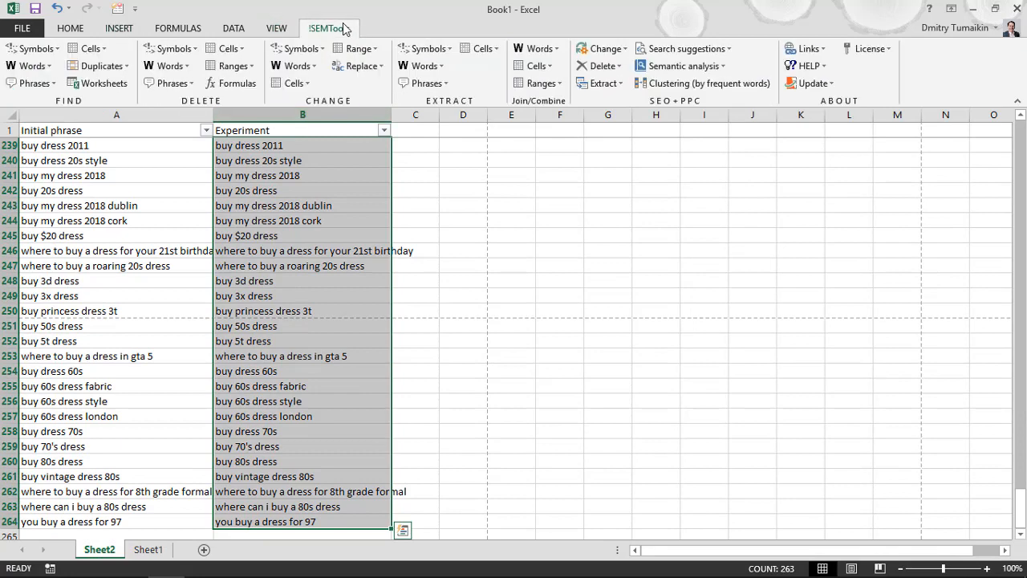
{"action": "left_click", "coordinate": [39, 50]}
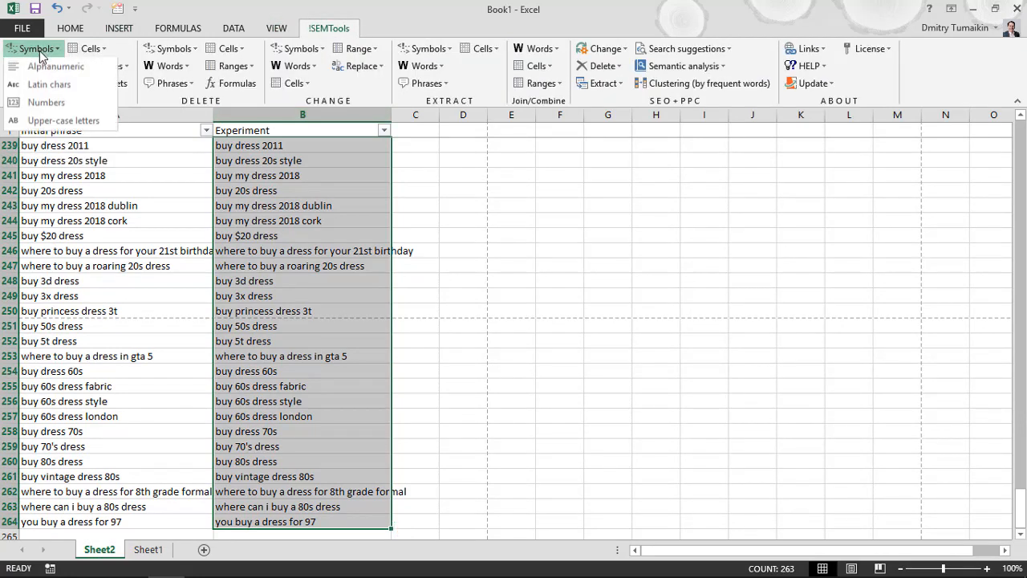
{"action": "left_click", "coordinate": [67, 104]}
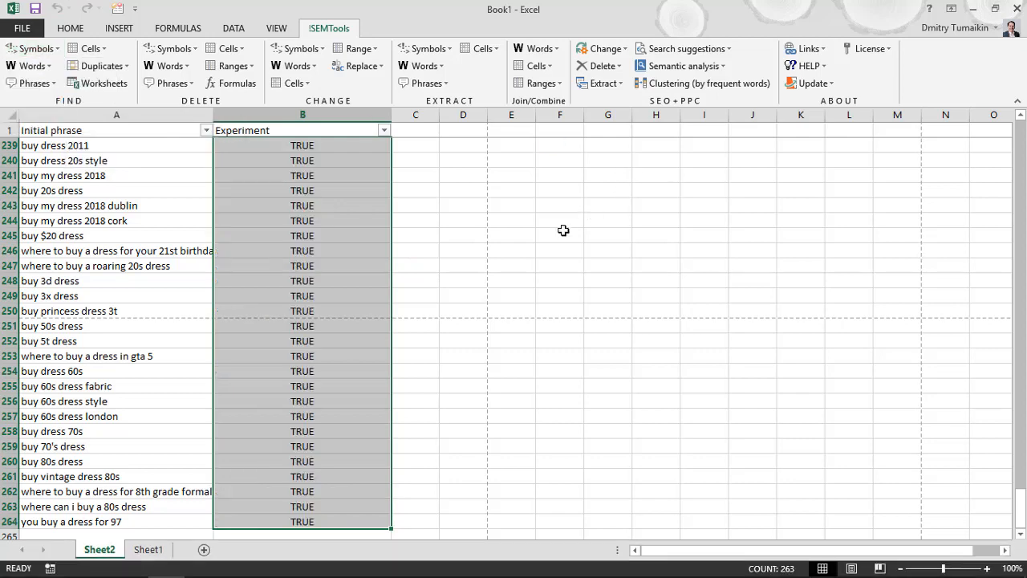
Filter the Experiment column to FALSE only and look through the phrases without numbers
{"action": "left_click", "coordinate": [384, 130]}
{"action": "left_click", "coordinate": [257, 300]}
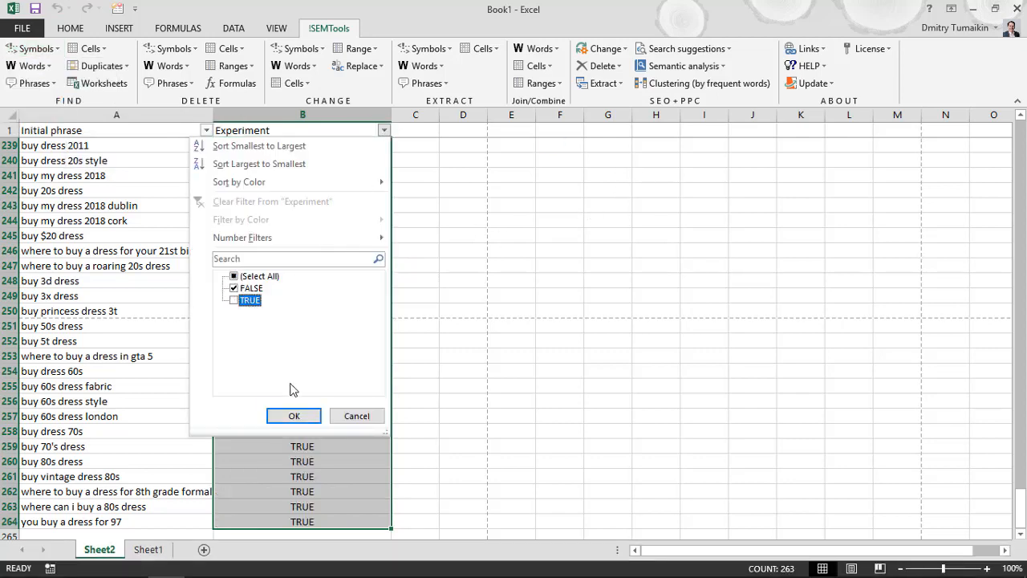
{"action": "left_click", "coordinate": [294, 415]}
{"action": "scroll", "coordinate": [179, 283], "scroll_direction": "up", "scroll_amount": 20}
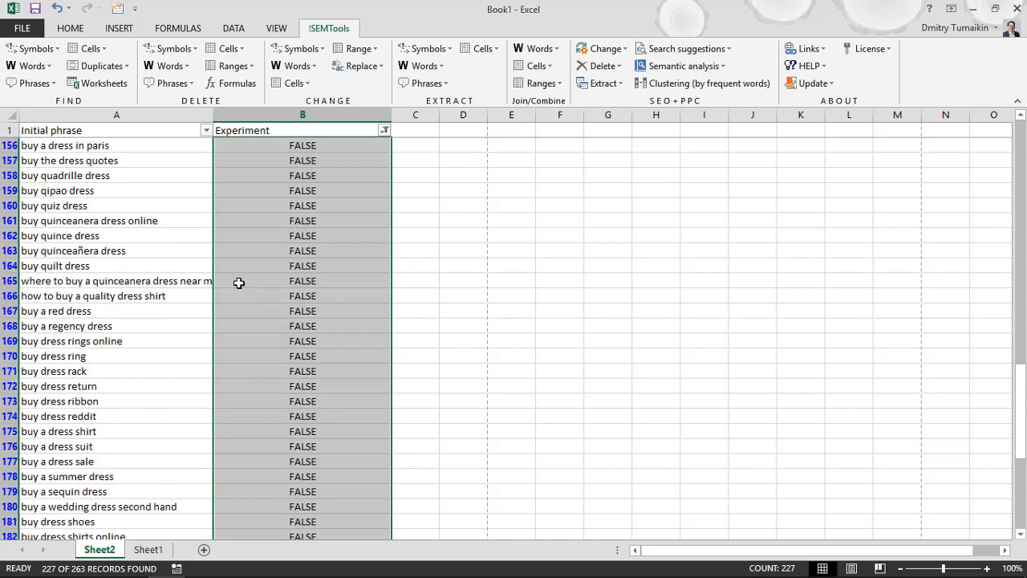
Switch the Experiment column's filter to TRUE only to view the phrases containing numbers
{"action": "left_click", "coordinate": [385, 131]}
{"action": "left_click", "coordinate": [249, 288]}
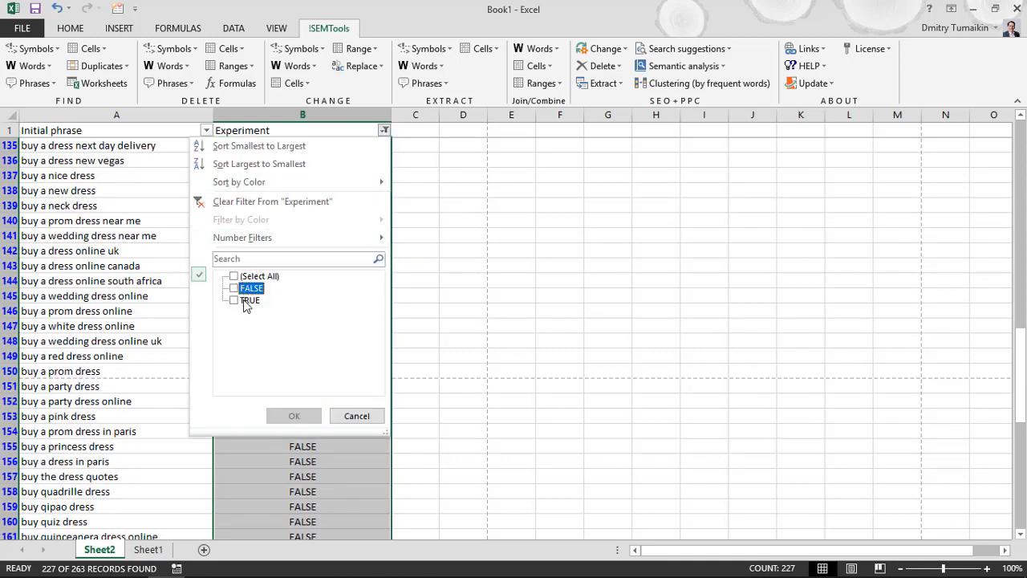
{"action": "left_click", "coordinate": [248, 301]}
{"action": "left_click", "coordinate": [282, 416]}
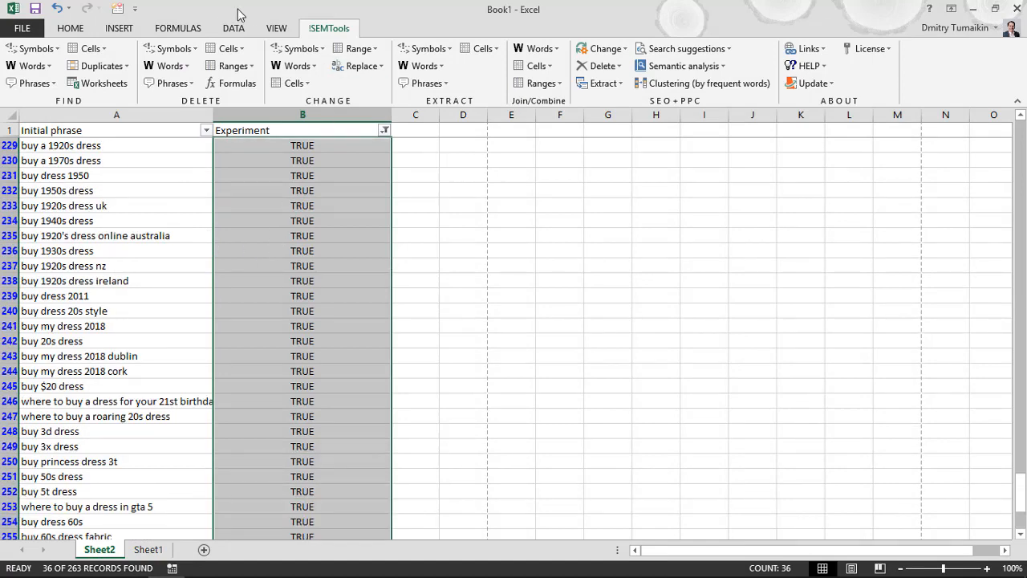
Clear the filter on the Experiment column so that all rows show again
{"action": "left_click", "coordinate": [277, 30]}
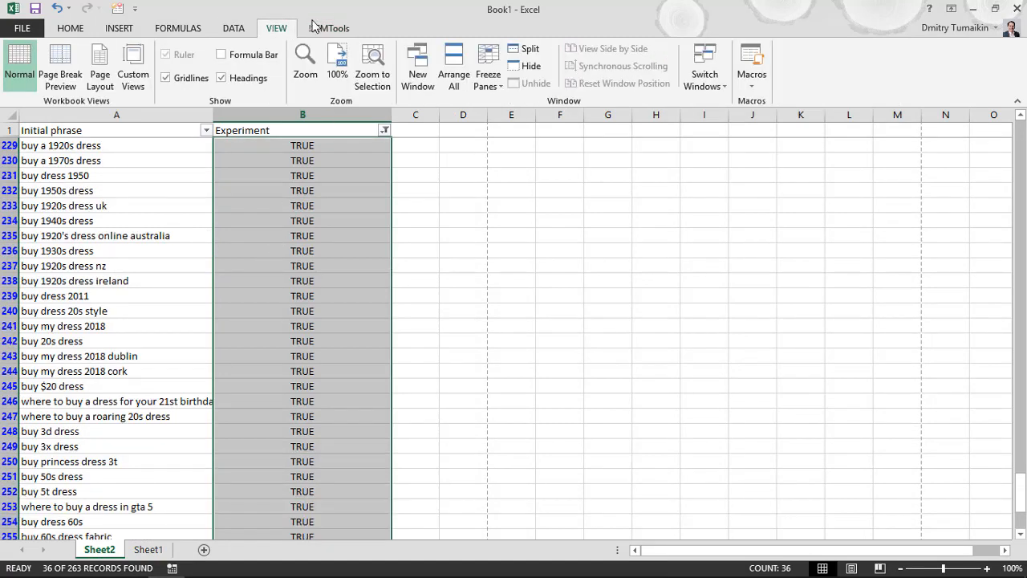
{"action": "left_click", "coordinate": [317, 27]}
{"action": "left_click", "coordinate": [241, 30]}
{"action": "left_click", "coordinate": [437, 48]}
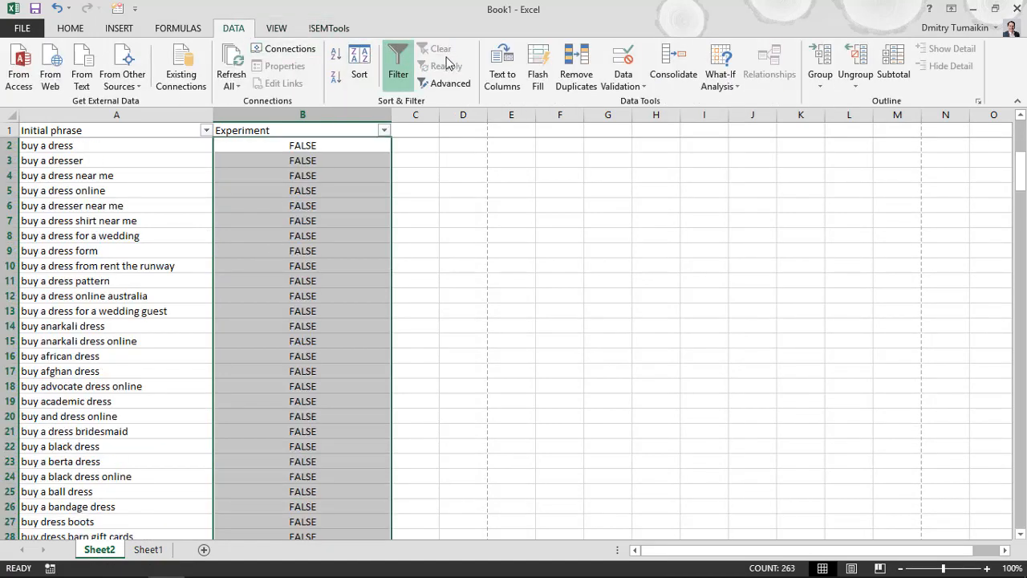
Copy all initial phrases from A2 down over the TRUE/FALSE values in the Experiment column
{"action": "left_click", "coordinate": [178, 28]}
{"action": "left_click_drag", "start_coordinate": [121, 145], "coordinate": [137, 159]}
{"action": "left_click", "coordinate": [137, 145]}
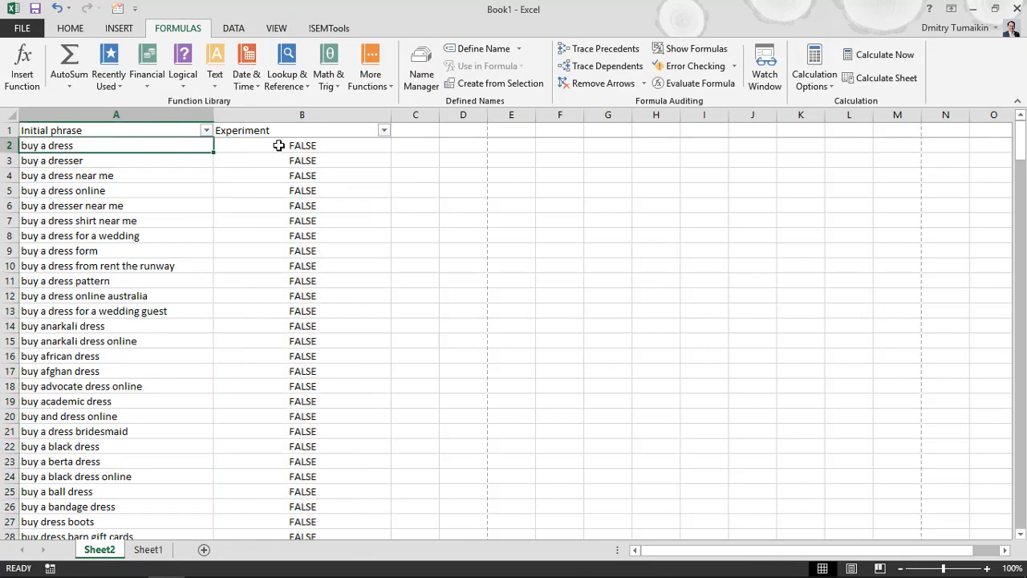
{"action": "key", "text": "ctrl+shift+Down"}
{"action": "key", "text": "ctrl+c"}
{"action": "key", "text": "Right"}
{"action": "key", "text": "ctrl+v"}
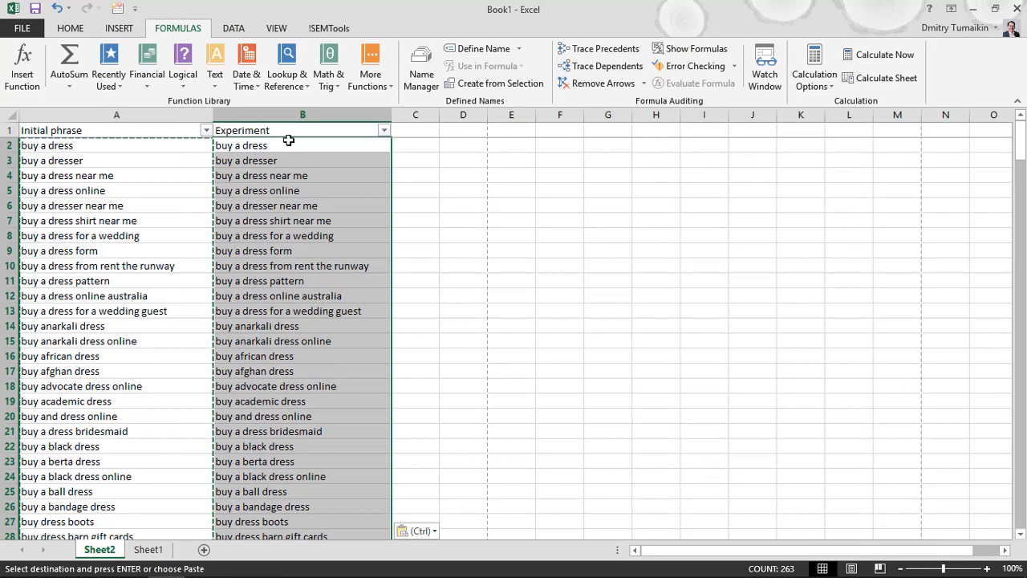
Enter the color words "yellow", "red", "black" and "white" in cells E1 to E4
{"action": "left_click", "coordinate": [71, 28]}
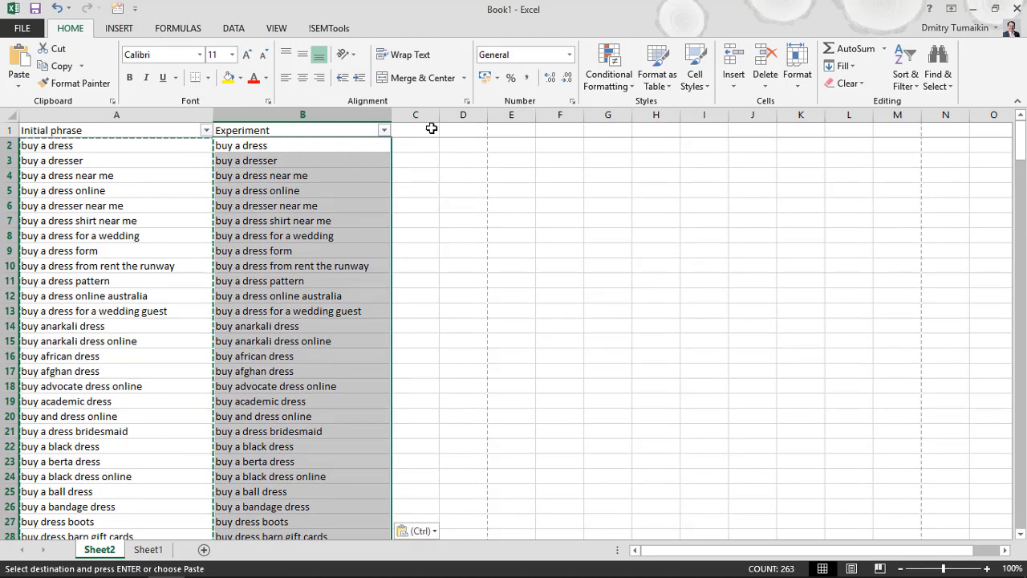
{"action": "left_click", "coordinate": [469, 128]}
{"action": "left_click", "coordinate": [517, 128]}
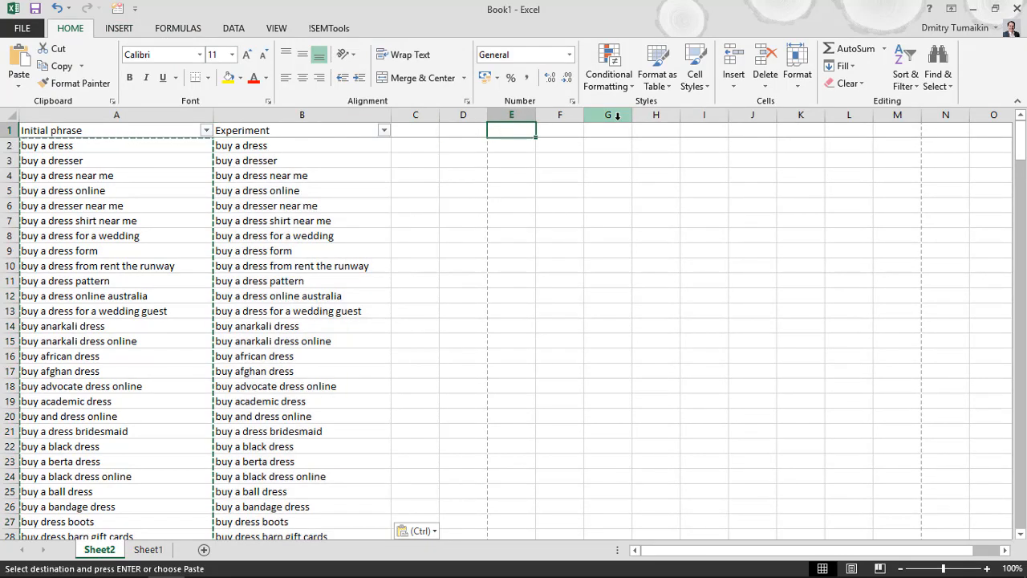
{"action": "type", "text": "ye"}
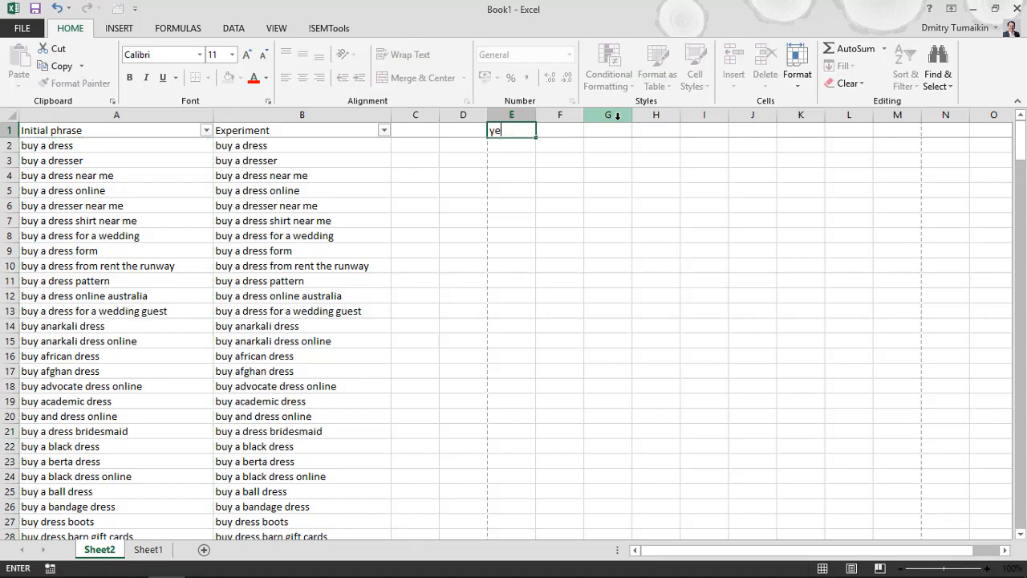
{"action": "type", "text": "llow"}
{"action": "key", "text": "Return"}
{"action": "type", "text": "red"}
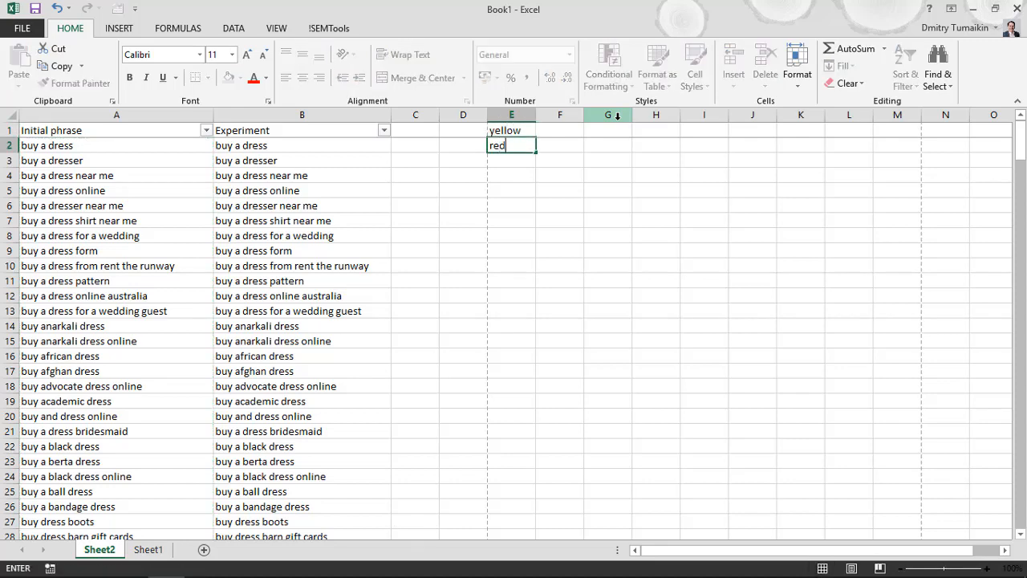
{"action": "key", "text": "Return"}
{"action": "type", "text": "black"}
{"action": "key", "text": "Return"}
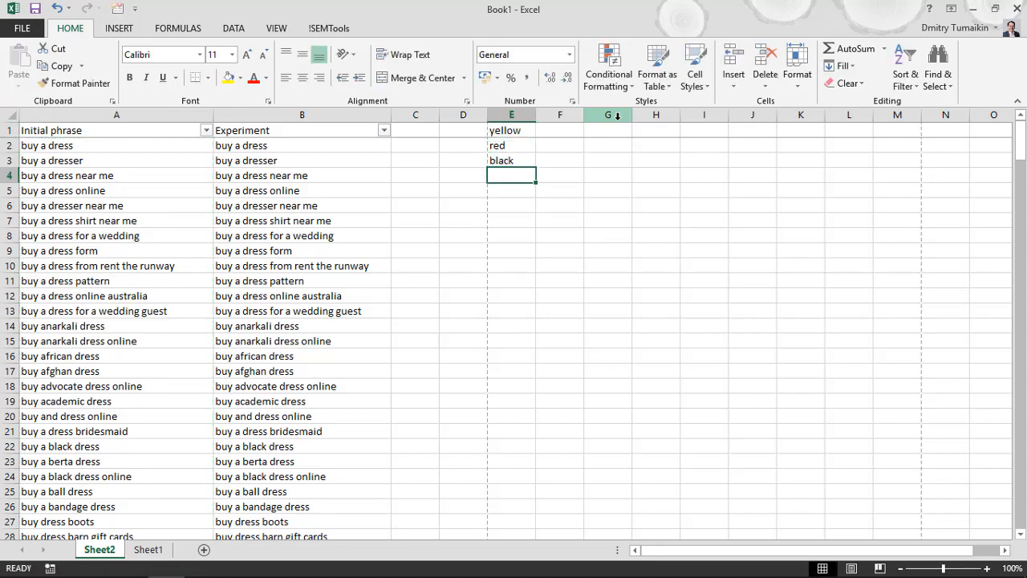
{"action": "type", "text": "white"}
{"action": "key", "text": "Return"}
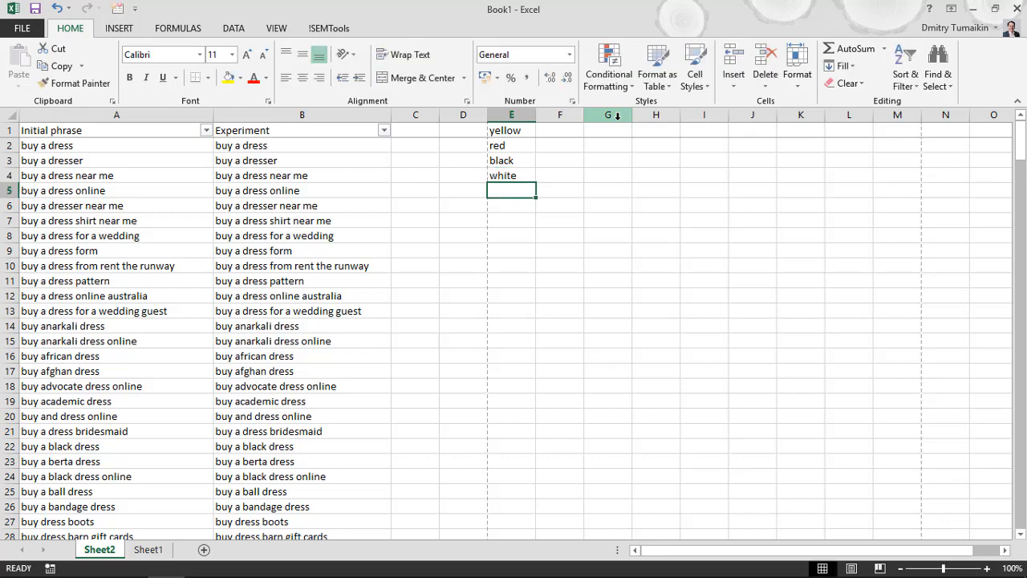
Add "purple" in E5 and find which Experiment phrases contain any full word from the list in E1 to E5
{"action": "type", "text": "purple"}
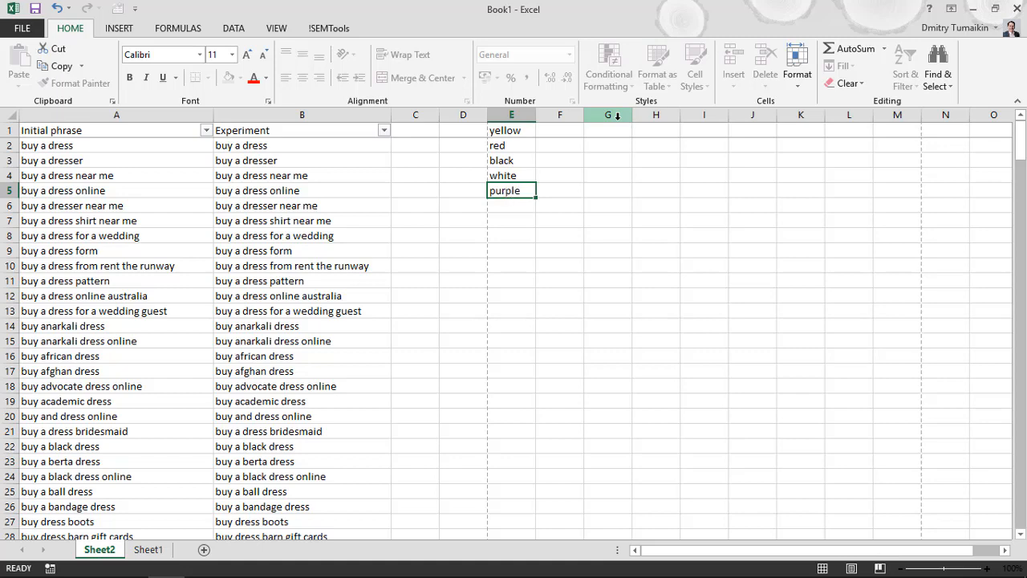
{"action": "key", "text": "Return"}
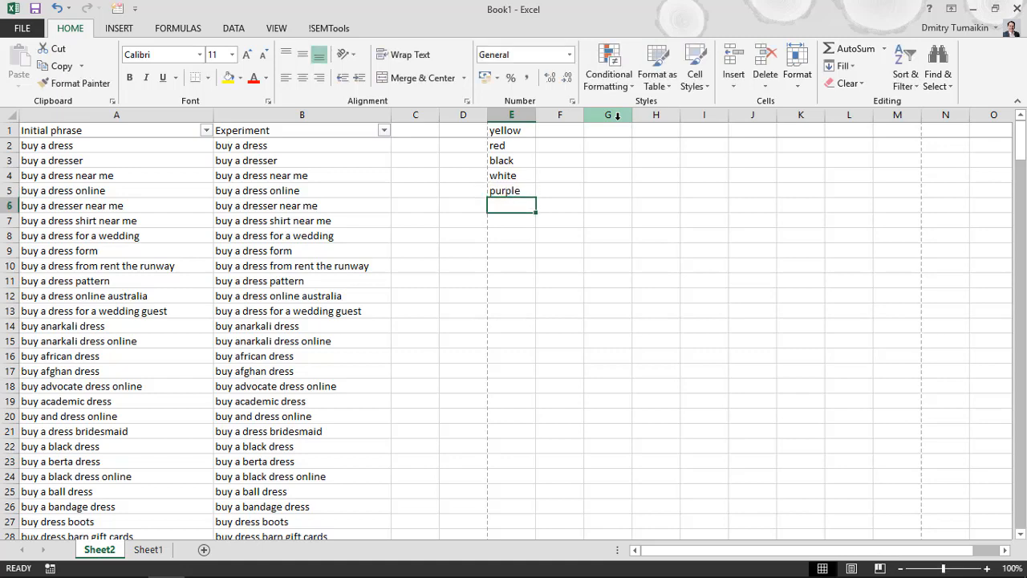
{"action": "left_click", "coordinate": [327, 148]}
{"action": "key", "text": "ctrl+shift+Down"}
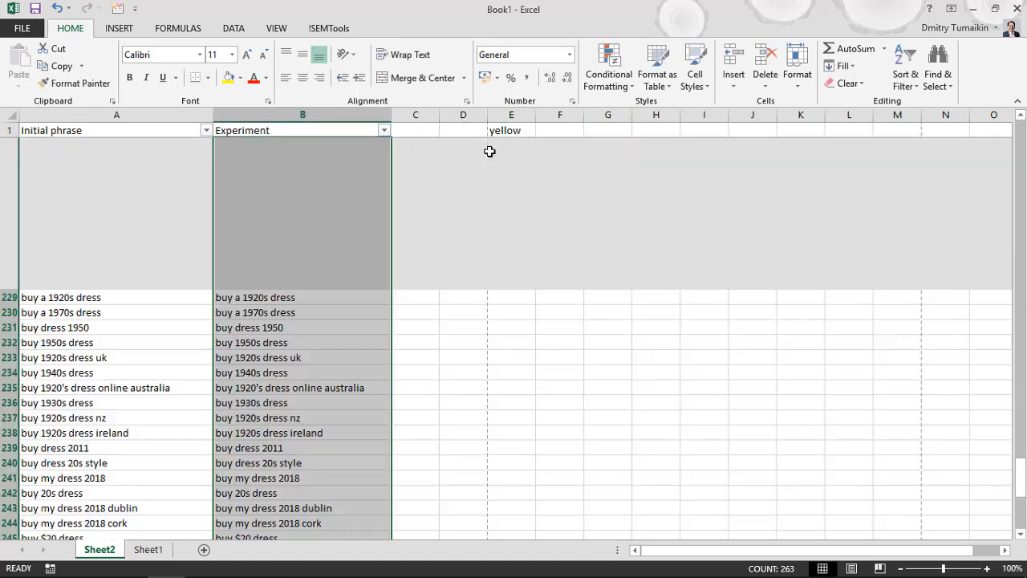
{"action": "left_click", "coordinate": [329, 28]}
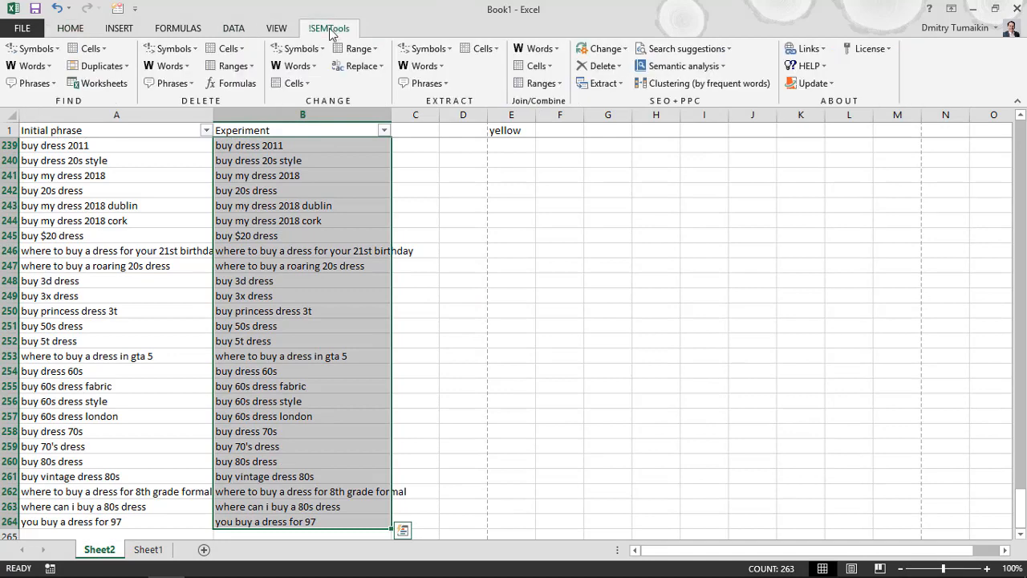
{"action": "left_click", "coordinate": [36, 67]}
{"action": "mouse_move", "coordinate": [105, 87]}
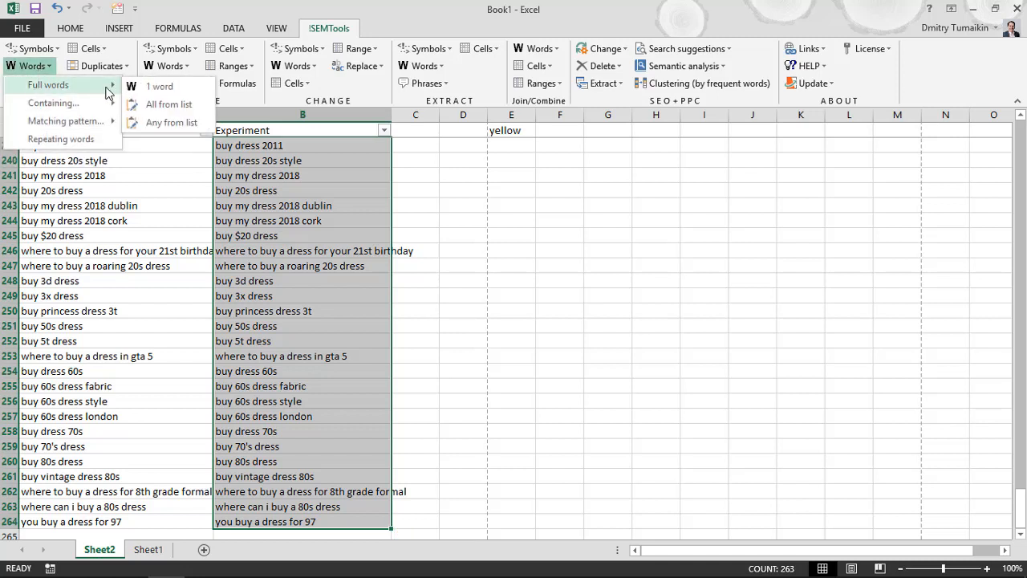
{"action": "left_click", "coordinate": [166, 122]}
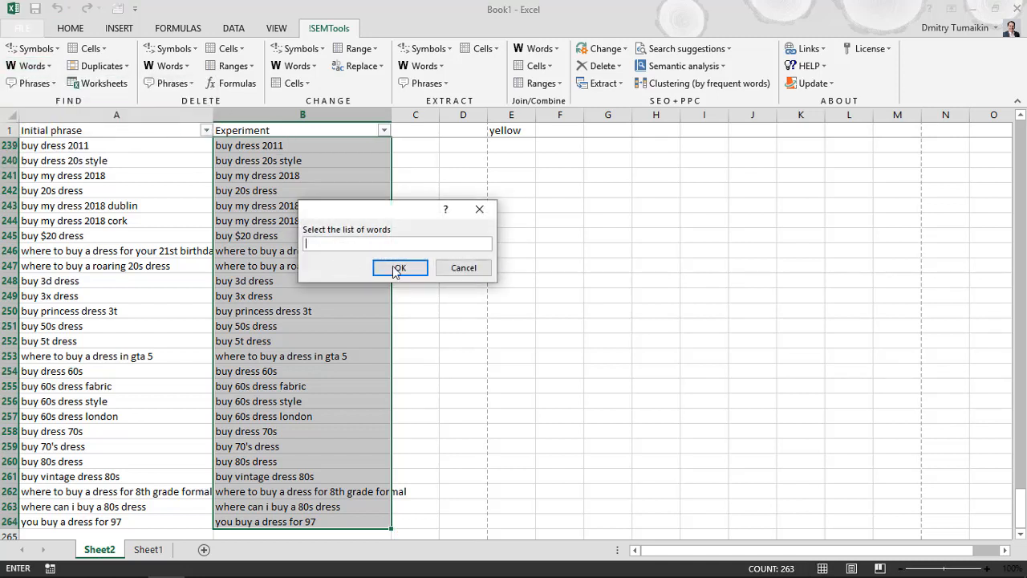
{"action": "left_click", "coordinate": [509, 131]}
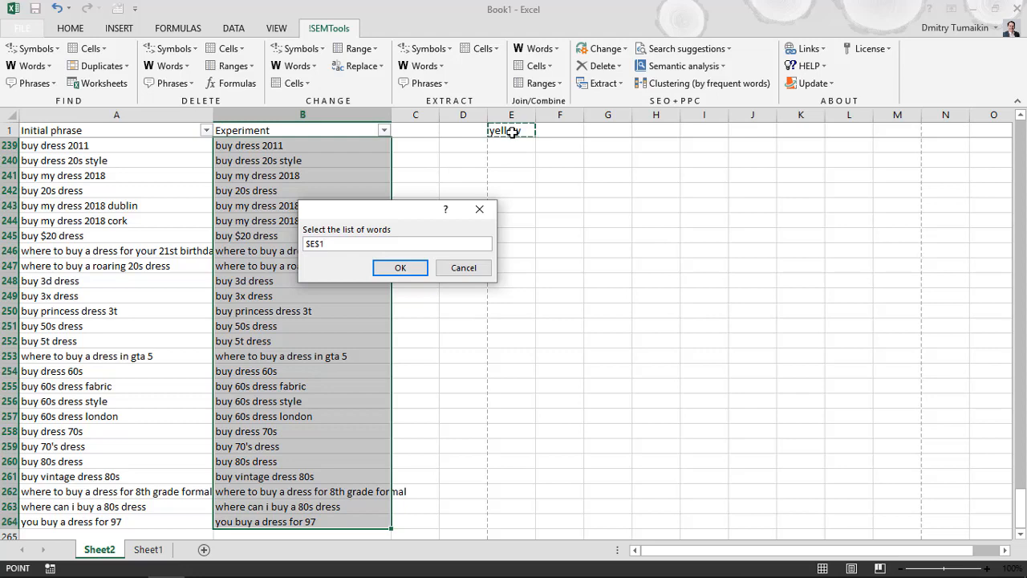
{"action": "key", "text": "shift+Down"}
{"action": "left_click_drag", "start_coordinate": [391, 212], "coordinate": [517, 183]}
{"action": "left_click", "coordinate": [519, 242]}
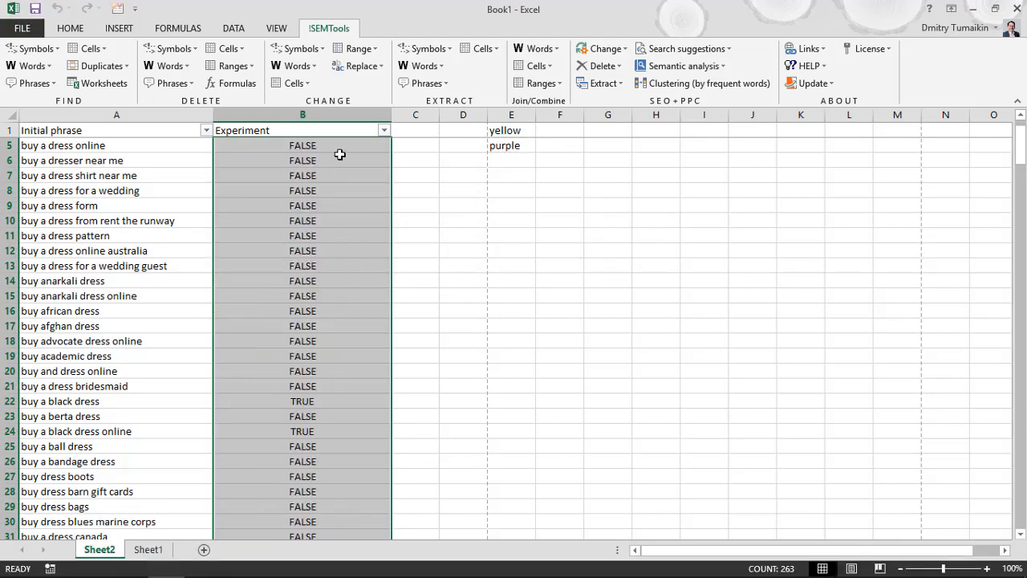
Filter the Experiment column to TRUE only to isolate the phrases containing a listed color
{"action": "left_click", "coordinate": [385, 130]}
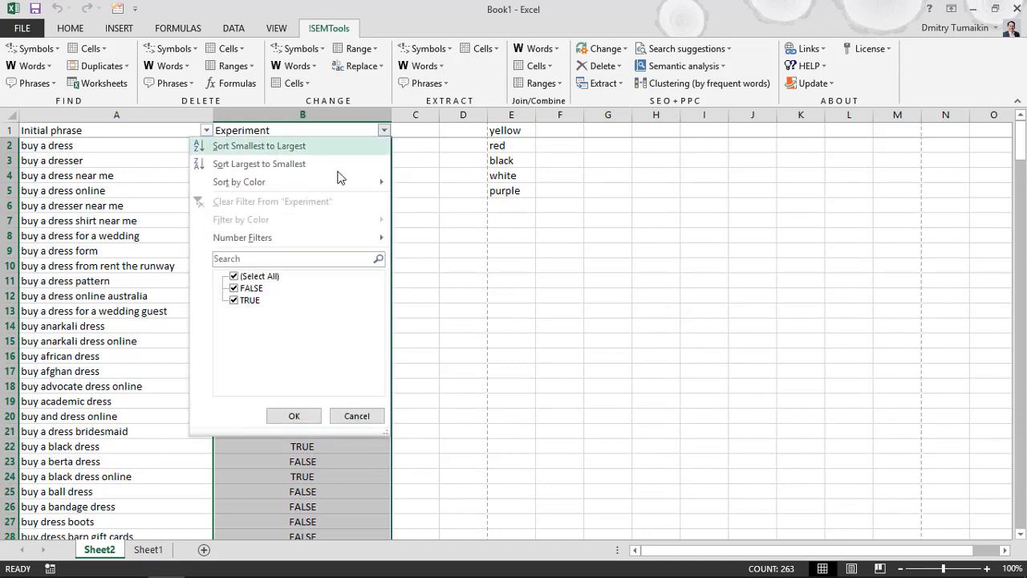
{"action": "left_click", "coordinate": [256, 275]}
{"action": "left_click", "coordinate": [246, 301]}
{"action": "left_click", "coordinate": [291, 414]}
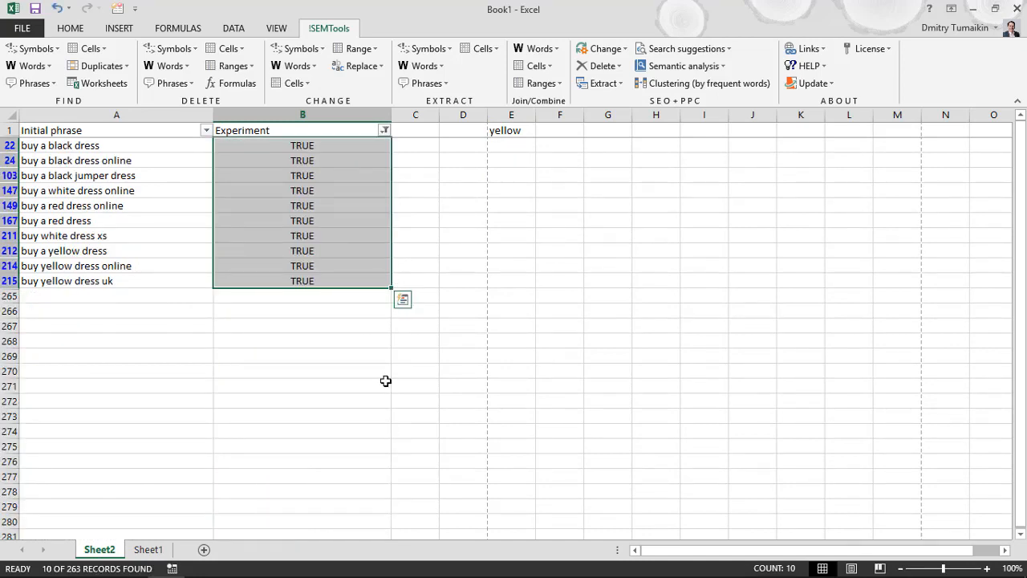
Examine the filtered initial phrases to see which listed color word each one contains
{"action": "left_click", "coordinate": [119, 148]}
{"action": "left_click_drag", "start_coordinate": [122, 212], "coordinate": [126, 254]}
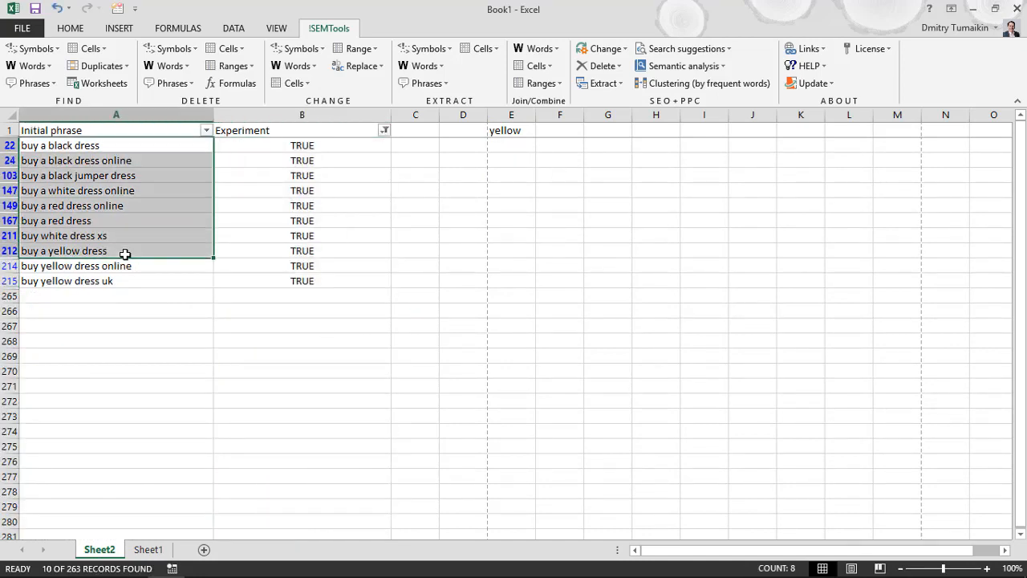
{"action": "left_click", "coordinate": [106, 208]}
{"action": "left_click", "coordinate": [112, 190]}
{"action": "left_click", "coordinate": [116, 171]}
{"action": "left_click", "coordinate": [113, 251]}
{"action": "left_click", "coordinate": [121, 265]}
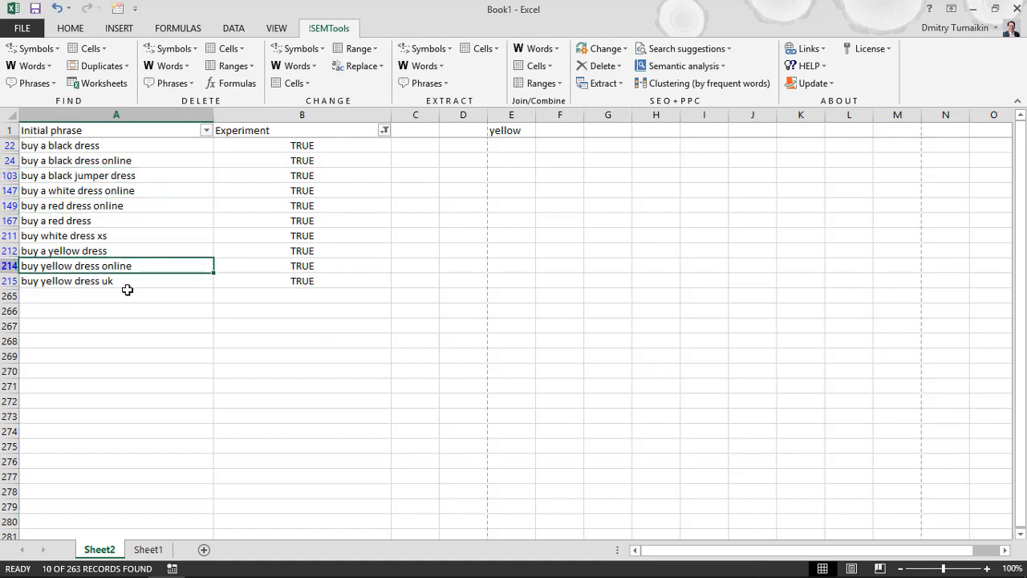
{"action": "left_click", "coordinate": [127, 282]}
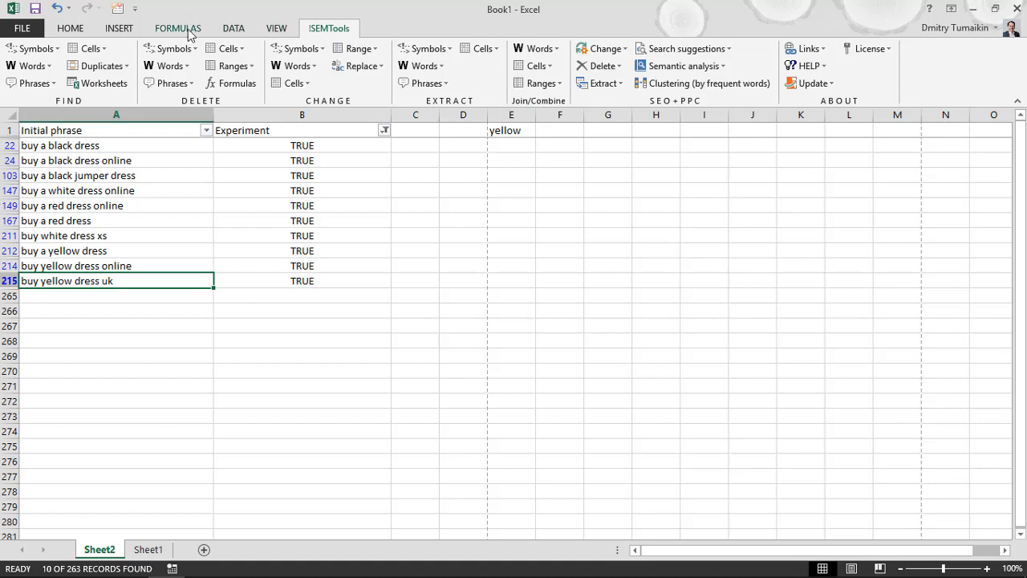
Clear the filter and replace the Experiment column's TRUE/FALSE values with the initial phrases copied from A2 down
{"action": "left_click", "coordinate": [233, 28]}
{"action": "left_click", "coordinate": [437, 48]}
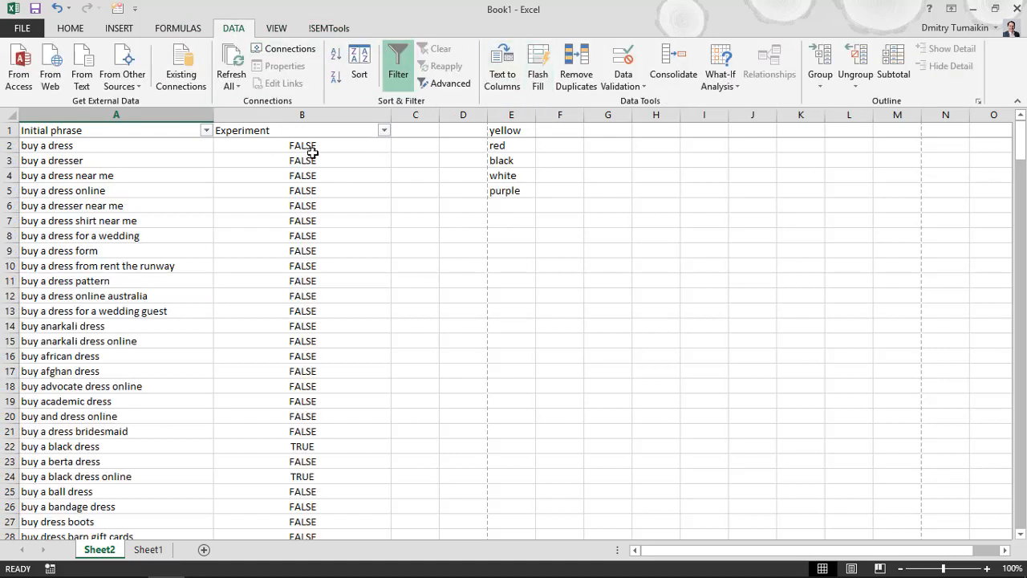
{"action": "left_click", "coordinate": [365, 145]}
{"action": "key", "text": "ctrl+shift+Down"}
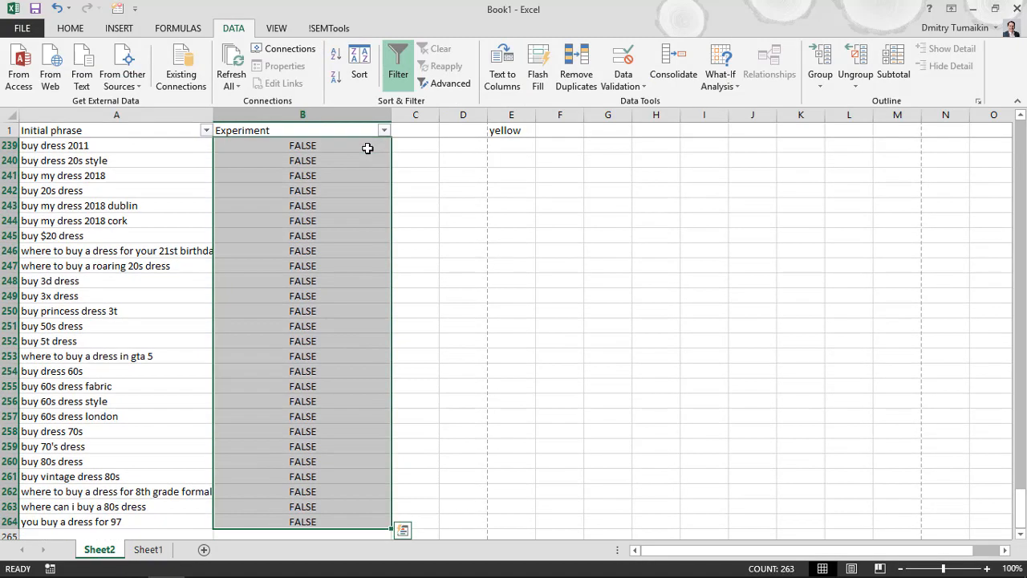
{"action": "key", "text": "ctrl+Home"}
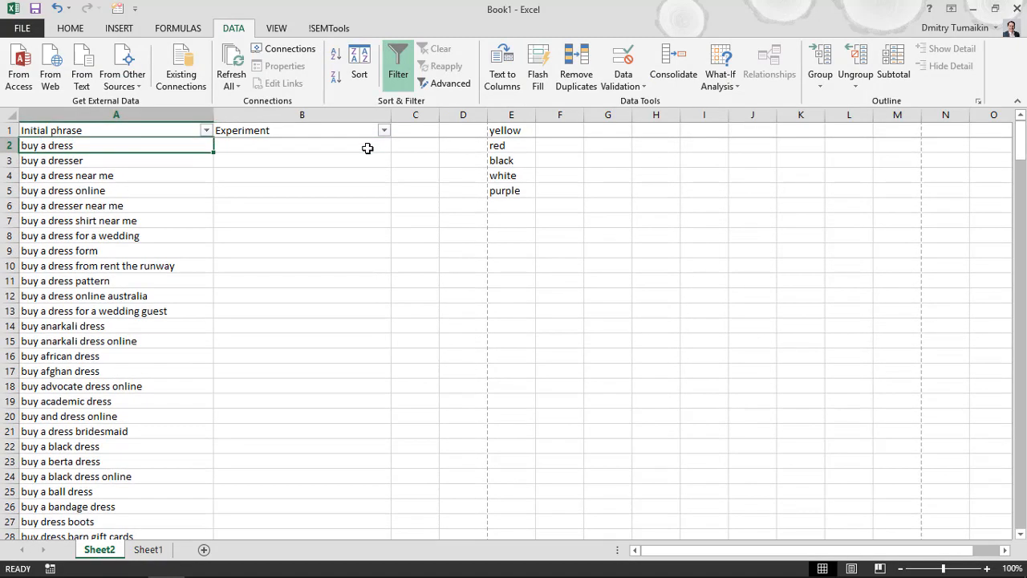
{"action": "key", "text": "ctrl+shift+Down"}
{"action": "key", "text": "ctrl+c"}
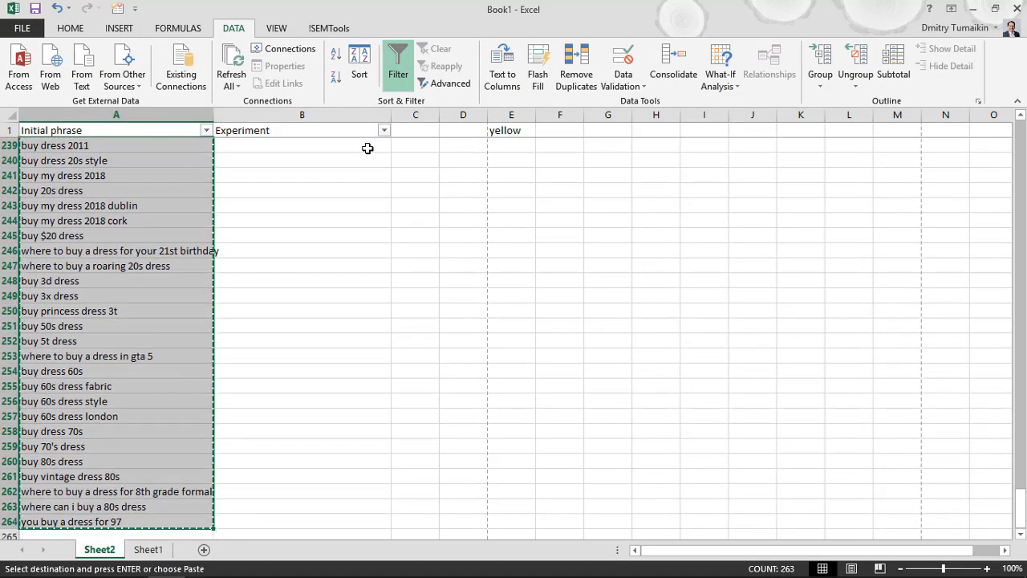
{"action": "key", "text": "Right"}
{"action": "key", "text": "ctrl+v"}
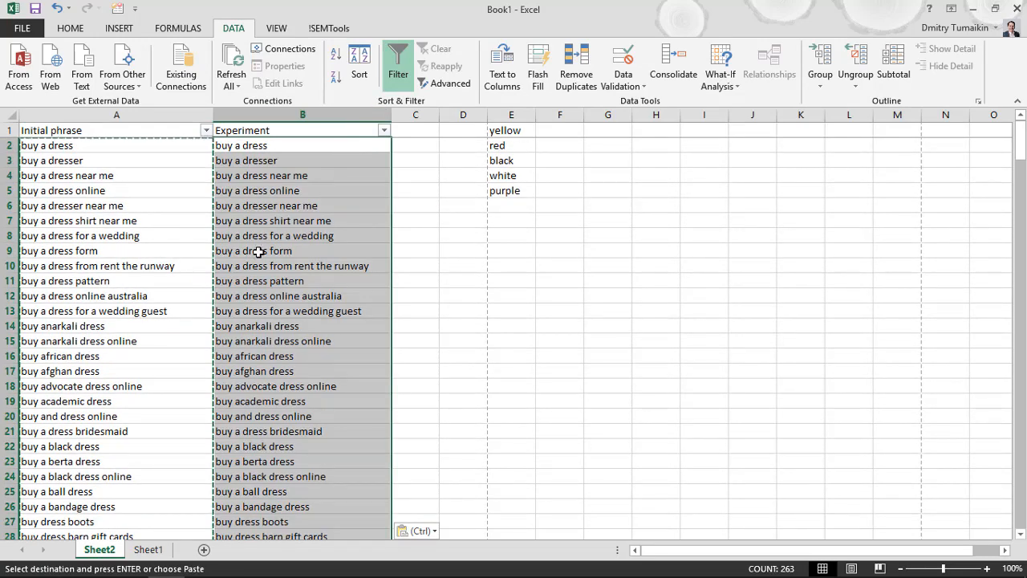
Check the start and end of the Initial phrase and Experiment columns to review the copied phrases
{"action": "scroll", "coordinate": [264, 251], "scroll_direction": "down", "scroll_amount": 8}
{"action": "left_click", "coordinate": [331, 176]}
{"action": "key", "text": "ctrl+Down"}
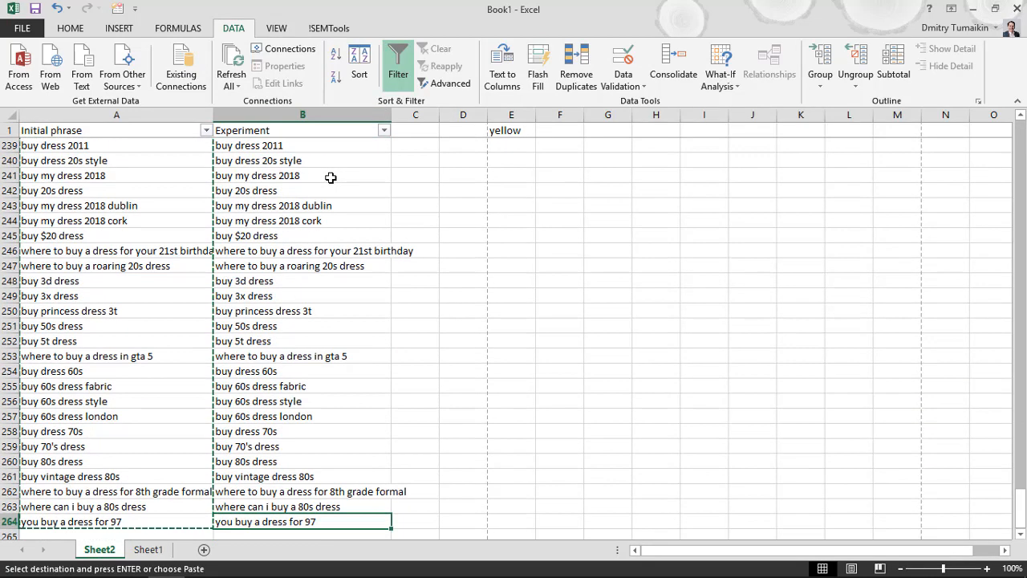
{"action": "key", "text": "Left"}
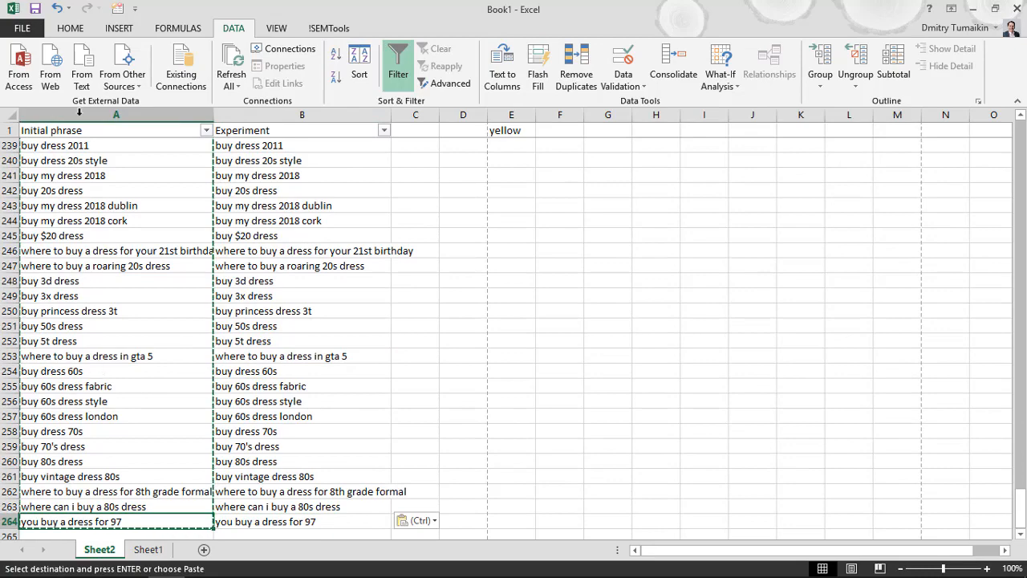
{"action": "key", "text": "ctrl+Up"}
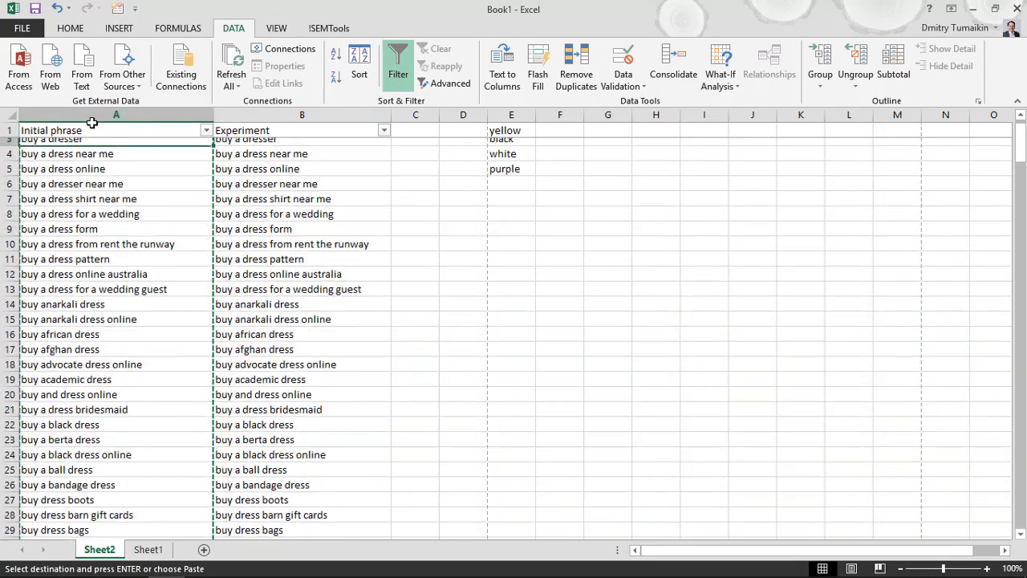
{"action": "key", "text": "ctrl+Down"}
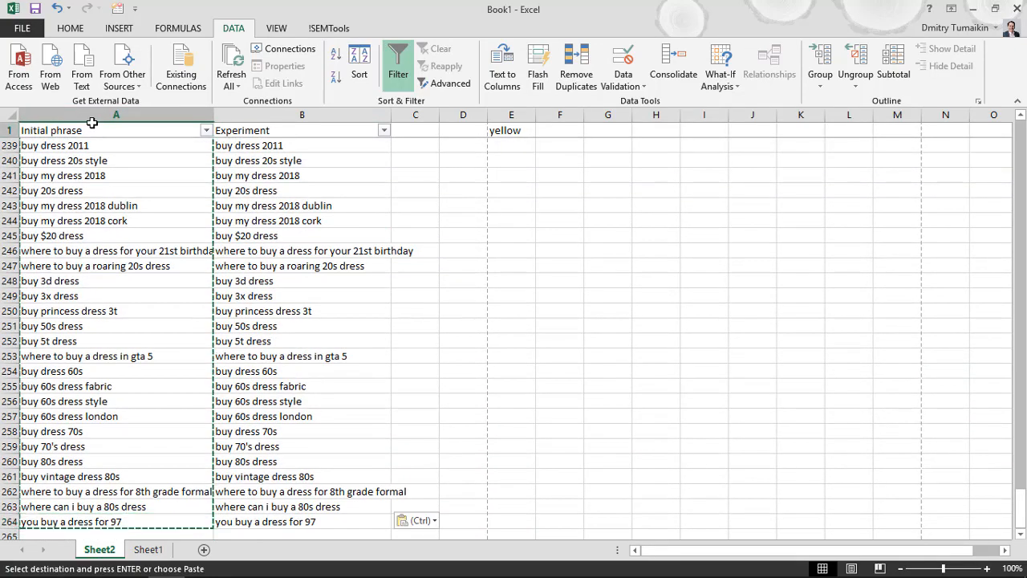
{"action": "key", "text": "ctrl+Up"}
{"action": "key", "text": "ctrl+Down"}
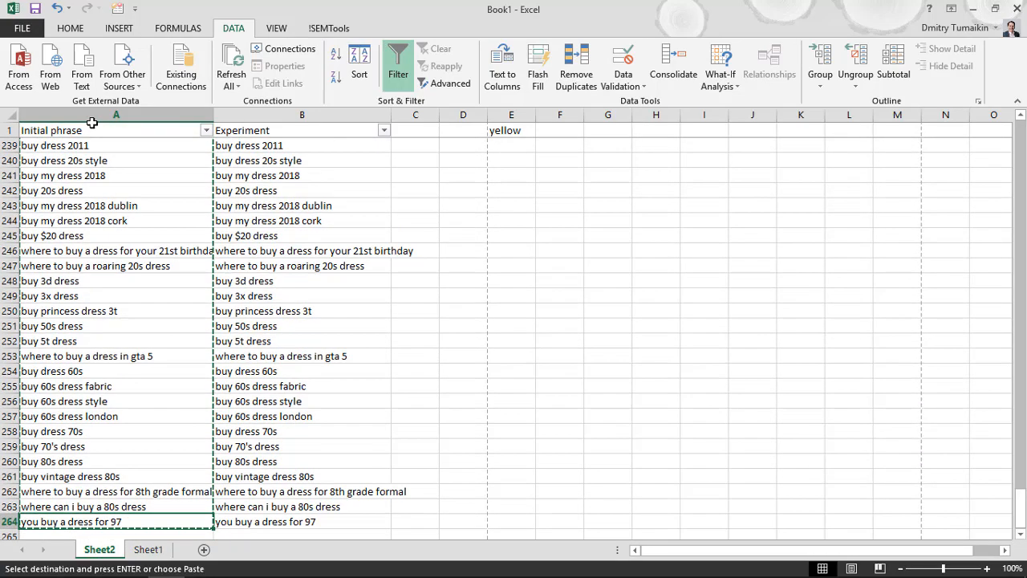
{"action": "key", "text": "ctrl+v"}
{"action": "key", "text": "Up"}
{"action": "key", "text": "Up"}
{"action": "key", "text": "Up"}
{"action": "key", "text": "Up"}
{"action": "key", "text": "Up"}
{"action": "key", "text": "Up"}
{"action": "key", "text": "Up"}
{"action": "key", "text": "Up"}
{"action": "key", "text": "Up"}
{"action": "key", "text": "Up"}
{"action": "key", "text": "Up"}
{"action": "key", "text": "Up"}
{"action": "key", "text": "Up"}
{"action": "key", "text": "Up"}
{"action": "key", "text": "Up"}
{"action": "key", "text": "Up"}
{"action": "key", "text": "Up"}
{"action": "key", "text": "Up"}
{"action": "key", "text": "Up"}
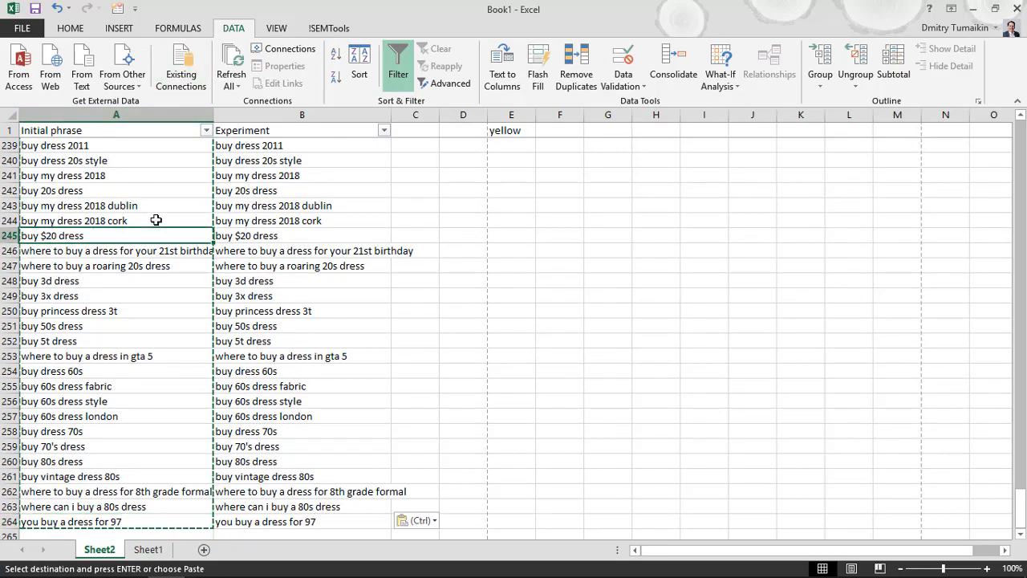
{"action": "key", "text": "ctrl+Home"}
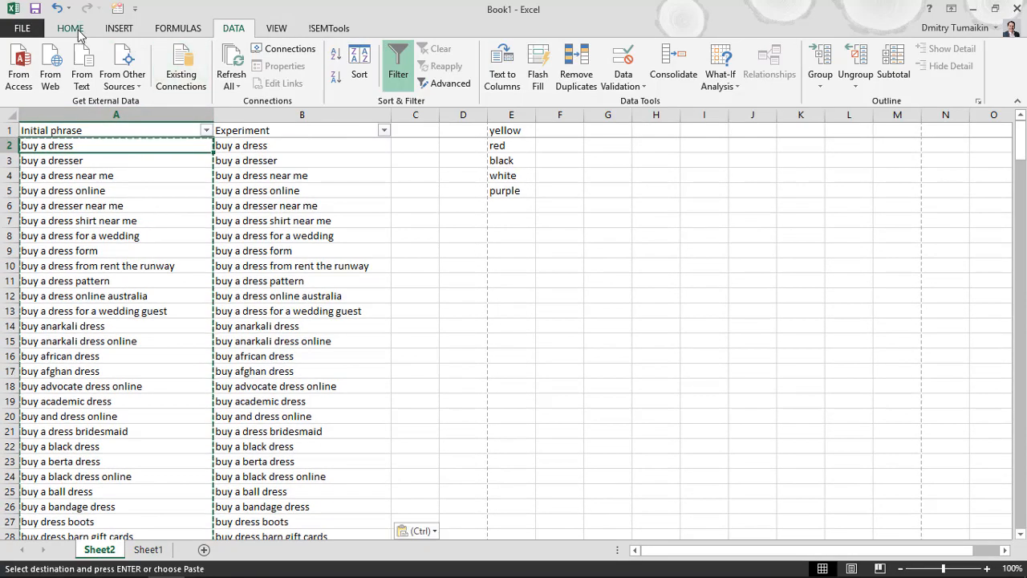
{"action": "left_click", "coordinate": [70, 29]}
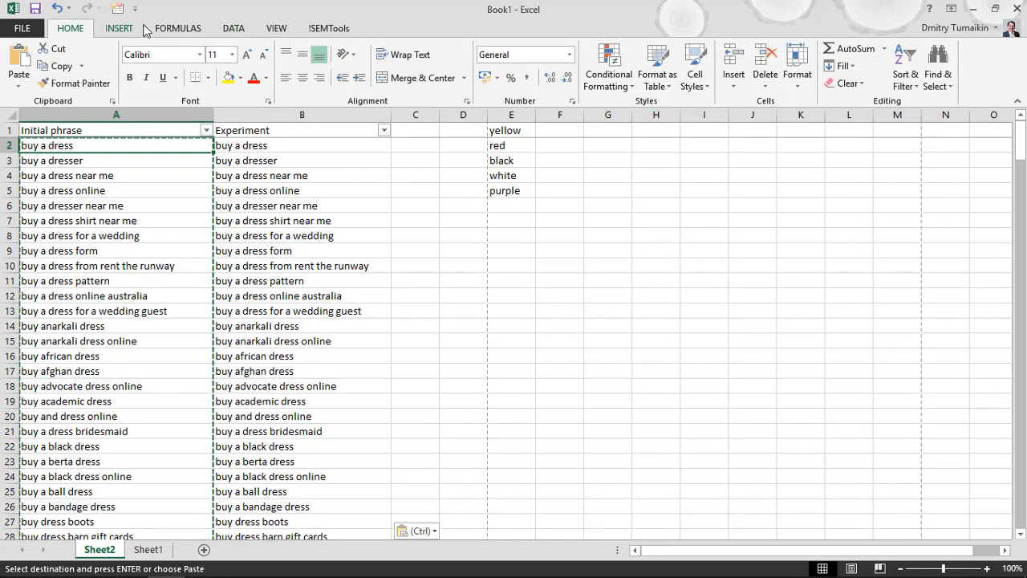
Find which phrases in the Experiment column, from B2 down, contain toponyms
{"action": "left_click", "coordinate": [329, 29]}
{"action": "left_click", "coordinate": [320, 143]}
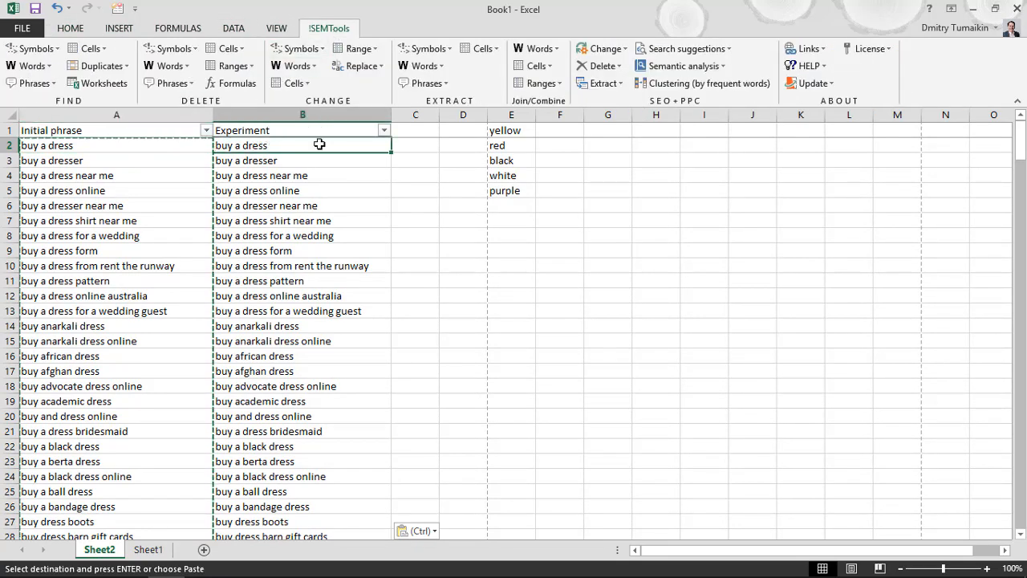
{"action": "key", "text": "ctrl+shift+Down"}
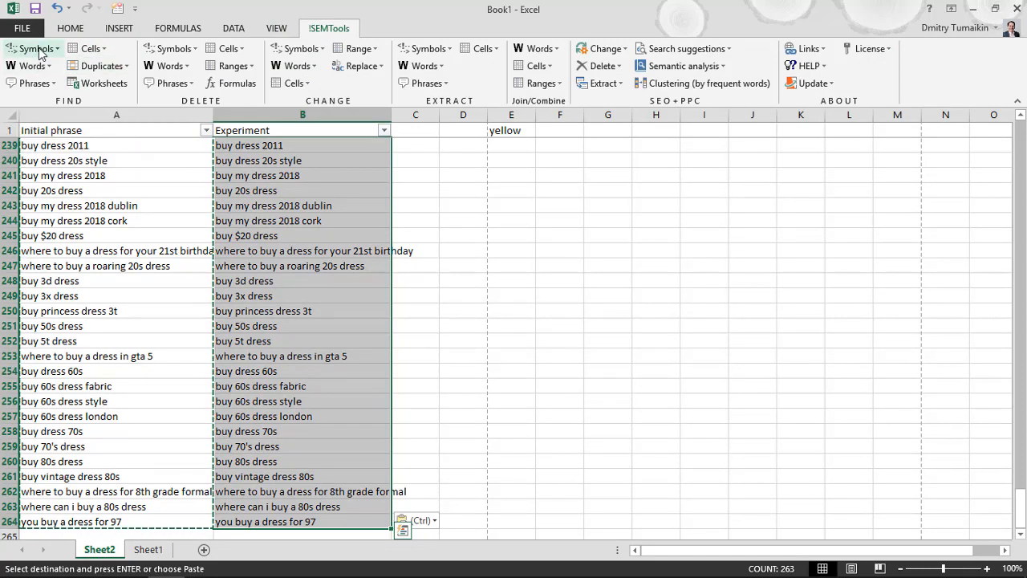
{"action": "left_click", "coordinate": [35, 69]}
{"action": "left_click", "coordinate": [35, 69]}
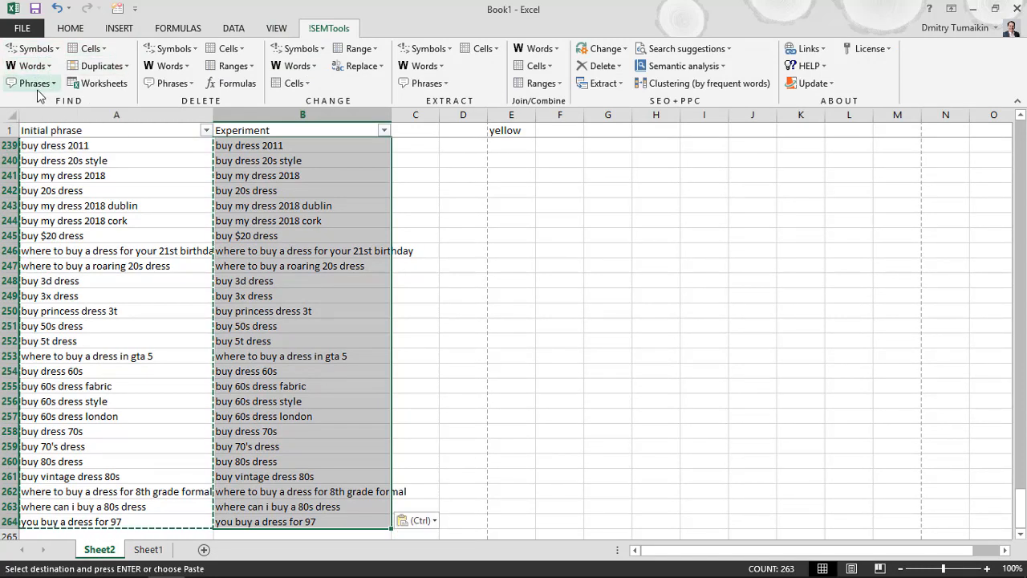
{"action": "left_click", "coordinate": [37, 90]}
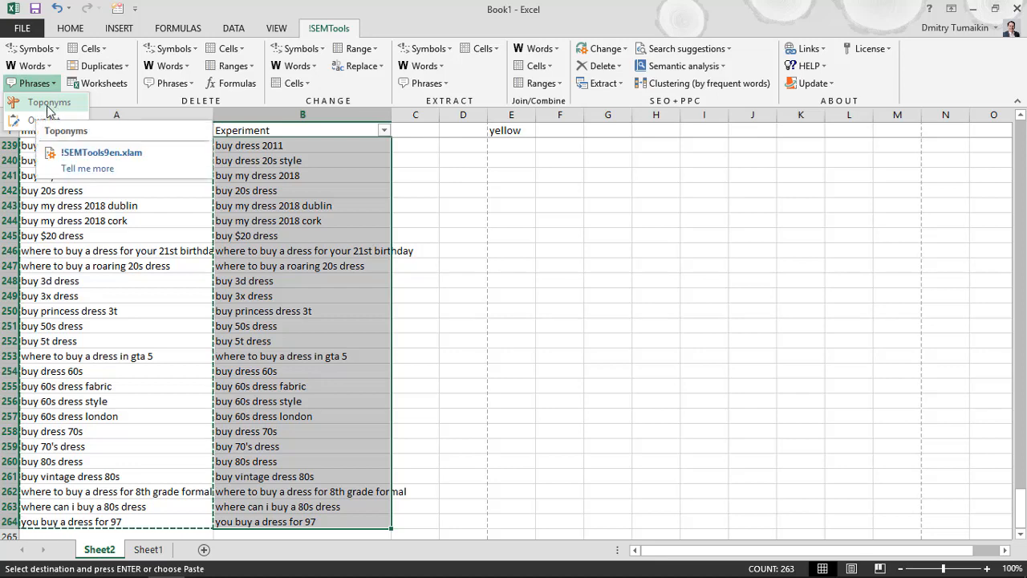
{"action": "left_click", "coordinate": [50, 103]}
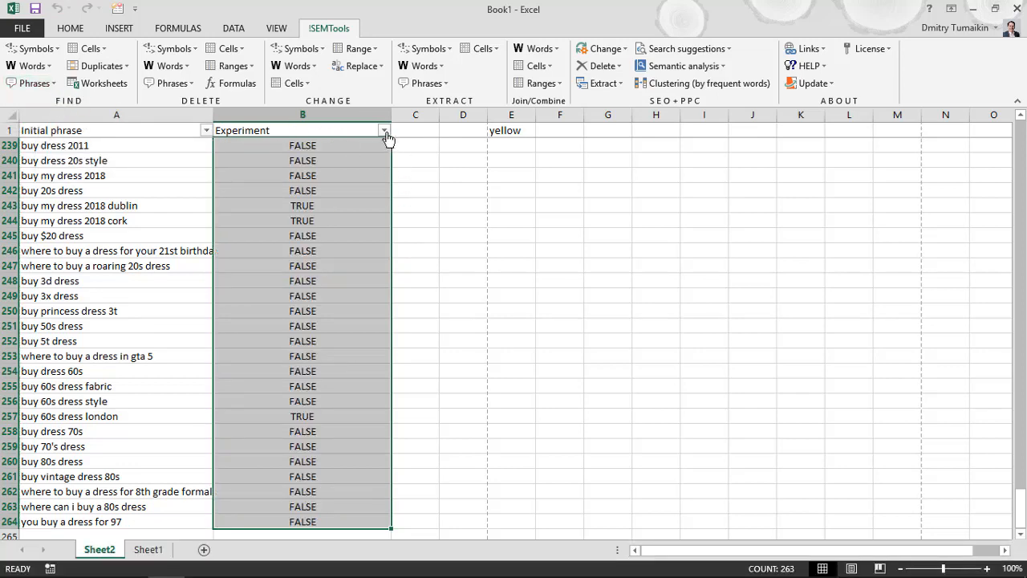
Filter the Experiment column to TRUE only and look through the initial phrases flagged as containing toponyms
{"action": "left_click", "coordinate": [385, 131]}
{"action": "left_click", "coordinate": [255, 275]}
{"action": "left_click", "coordinate": [248, 299]}
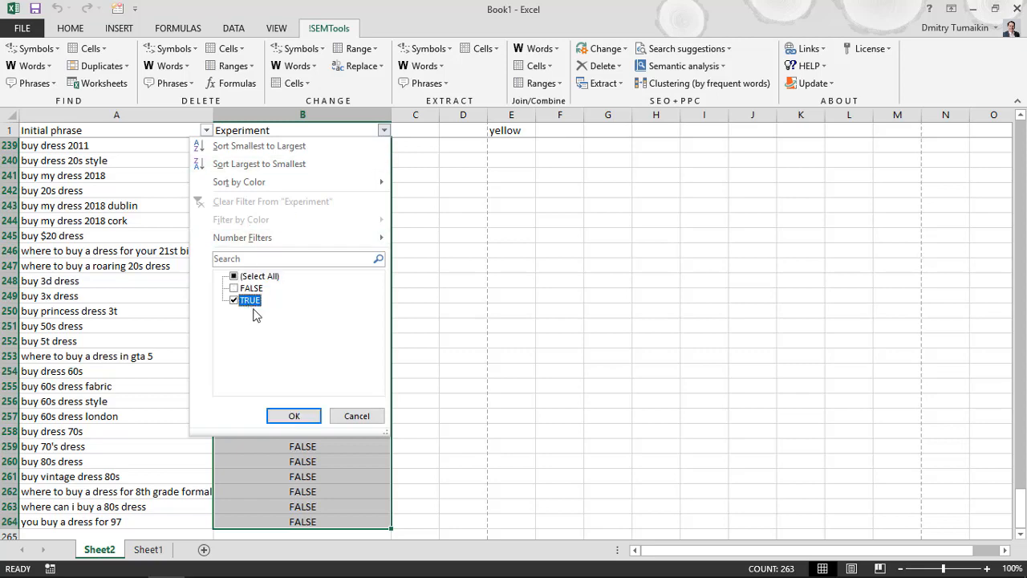
{"action": "left_click", "coordinate": [293, 416]}
{"action": "left_click", "coordinate": [138, 177]}
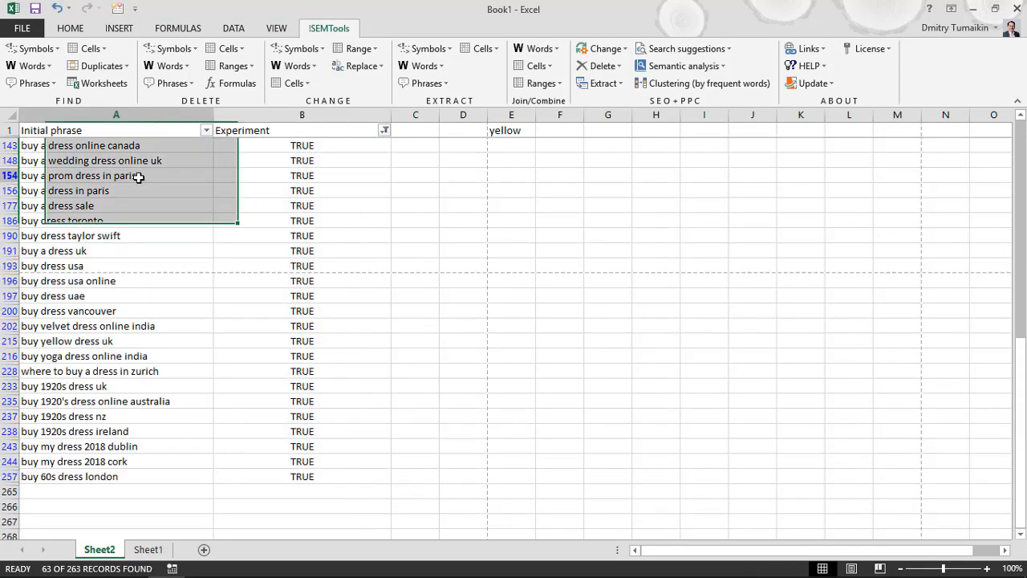
{"action": "left_click", "coordinate": [161, 162]}
{"action": "scroll", "coordinate": [156, 252], "scroll_direction": "up", "scroll_amount": 3}
{"action": "left_click", "coordinate": [132, 277]}
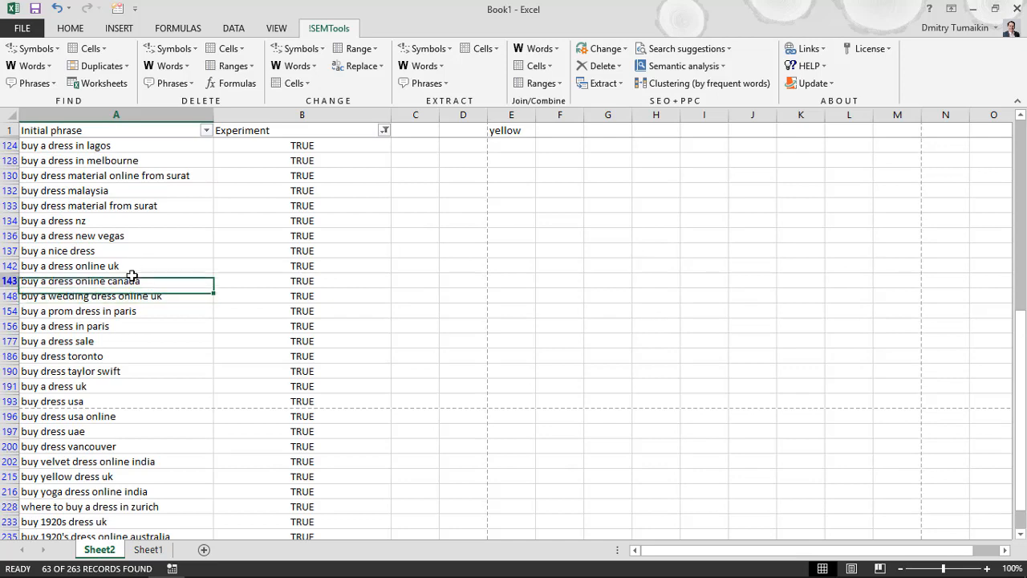
{"action": "left_click", "coordinate": [178, 174]}
{"action": "left_click", "coordinate": [163, 207]}
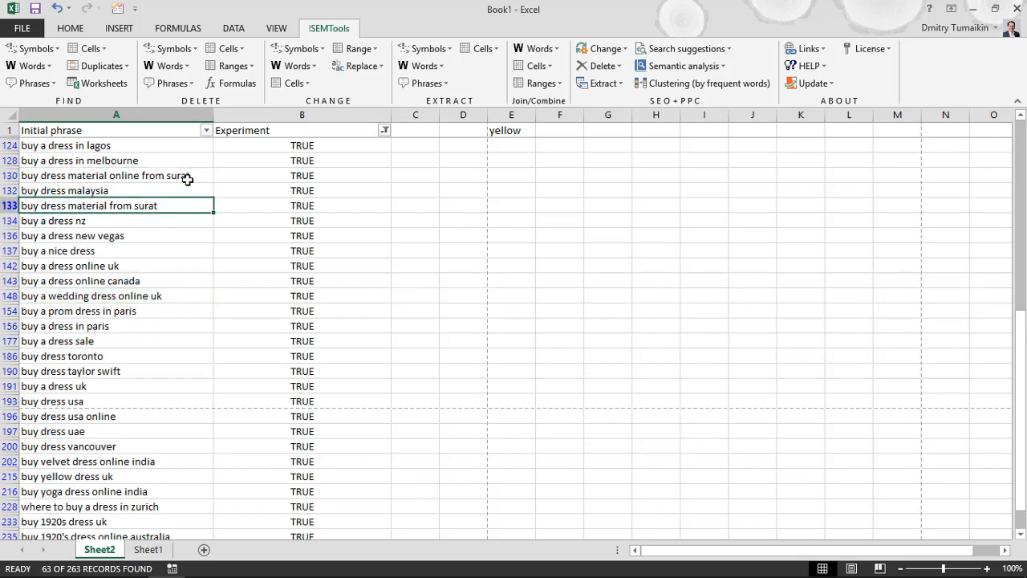
Look back through the TRUE-filtered initial phrases up to the first one, checking questionable toponym matches such as kate middleton and football jersey
{"action": "scroll", "coordinate": [185, 184], "scroll_direction": "up", "scroll_amount": 3}
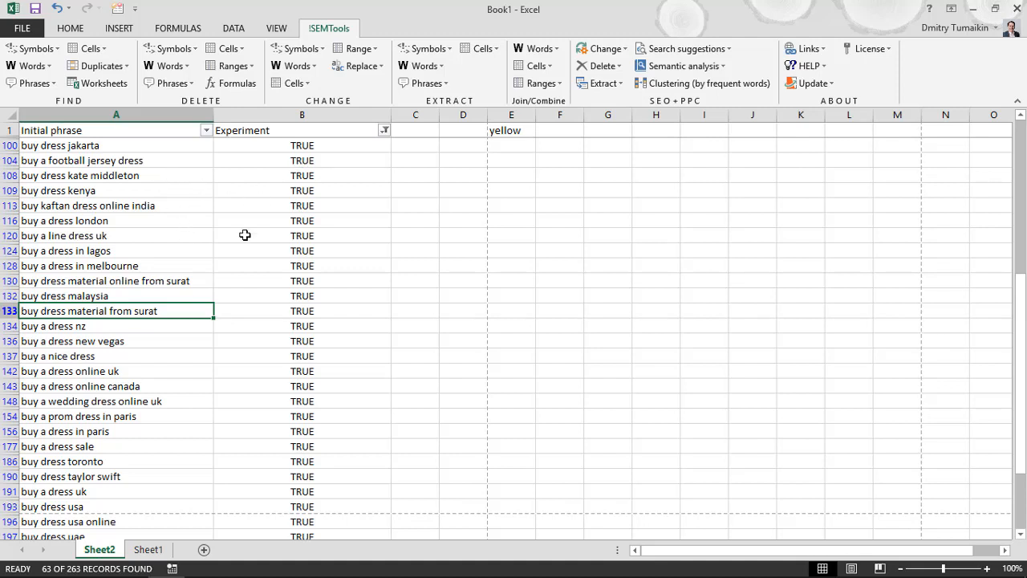
{"action": "left_click", "coordinate": [155, 173]}
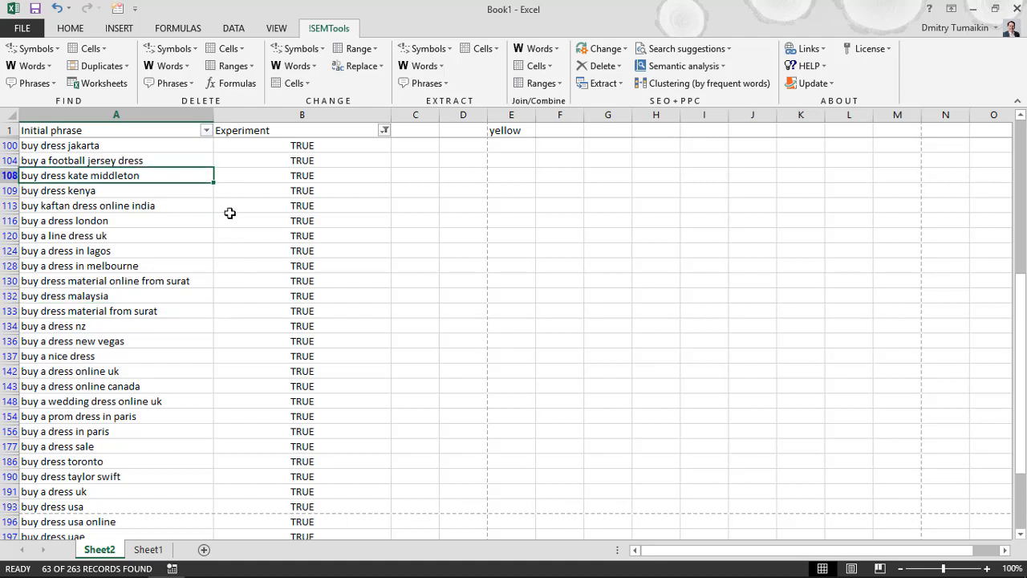
{"action": "double_click", "coordinate": [123, 175]}
{"action": "left_click", "coordinate": [139, 208]}
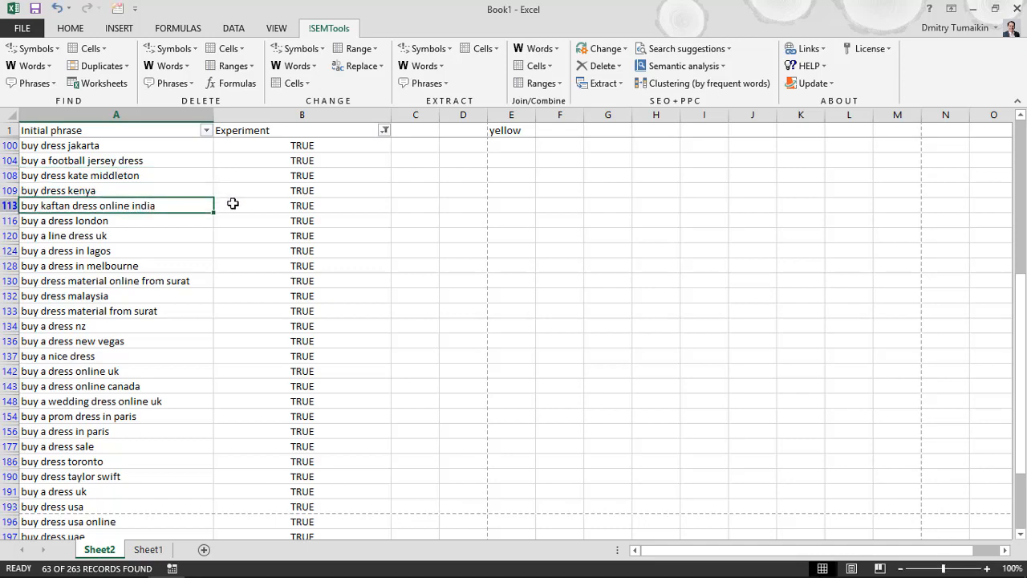
{"action": "scroll", "coordinate": [241, 192], "scroll_direction": "up", "scroll_amount": 4}
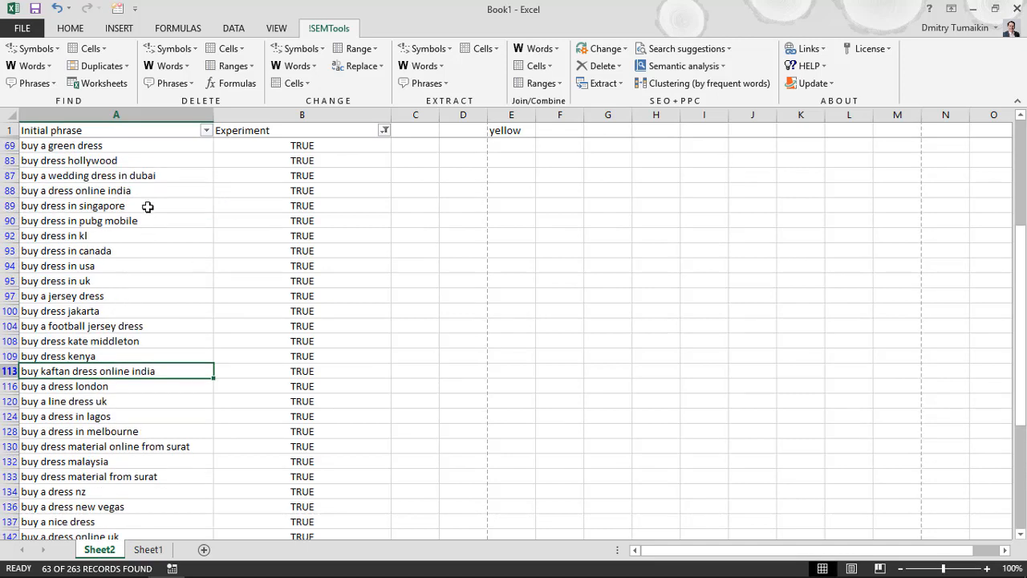
{"action": "left_click", "coordinate": [134, 325]}
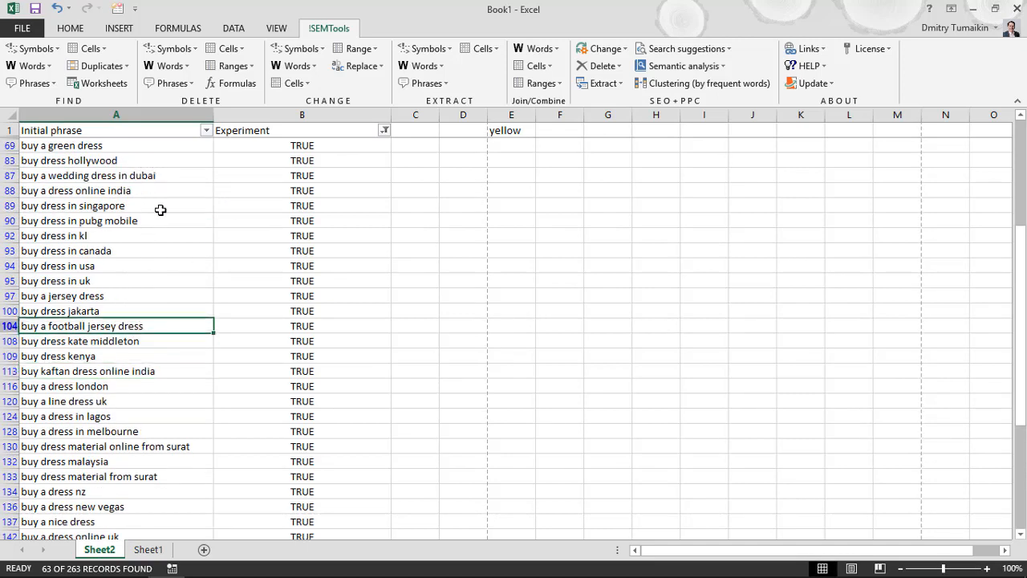
{"action": "scroll", "coordinate": [160, 208], "scroll_direction": "up", "scroll_amount": 5}
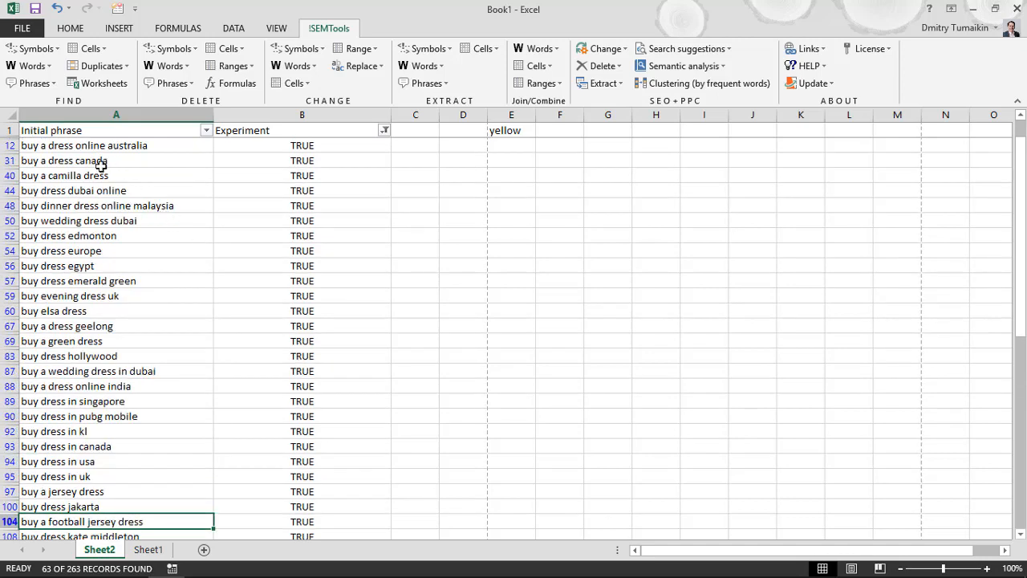
{"action": "left_click", "coordinate": [210, 173]}
{"action": "left_click", "coordinate": [210, 145]}
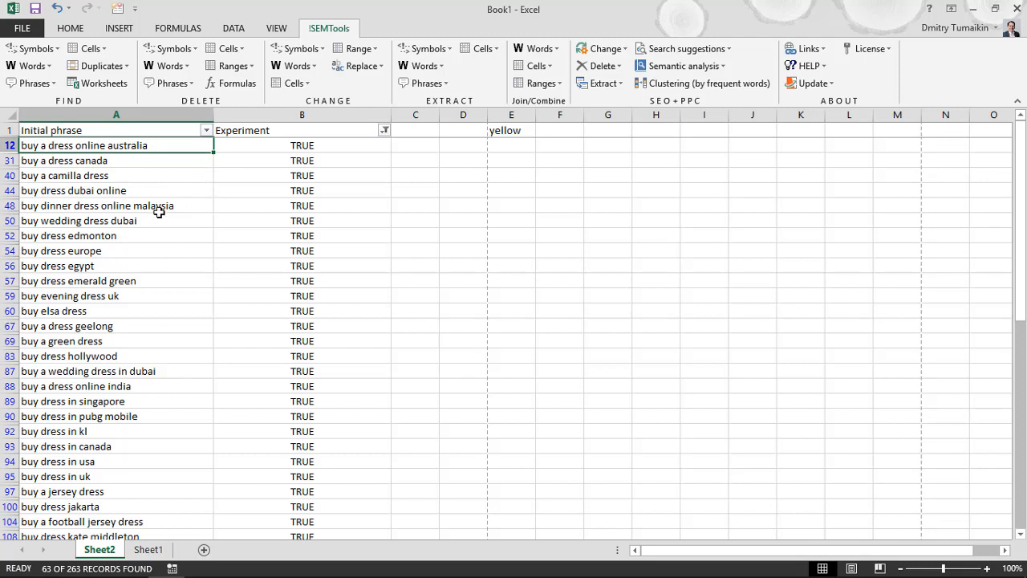
Clear the filter and delete the TRUE/FALSE values from the Experiment column, from B2 down
{"action": "left_click", "coordinate": [280, 30]}
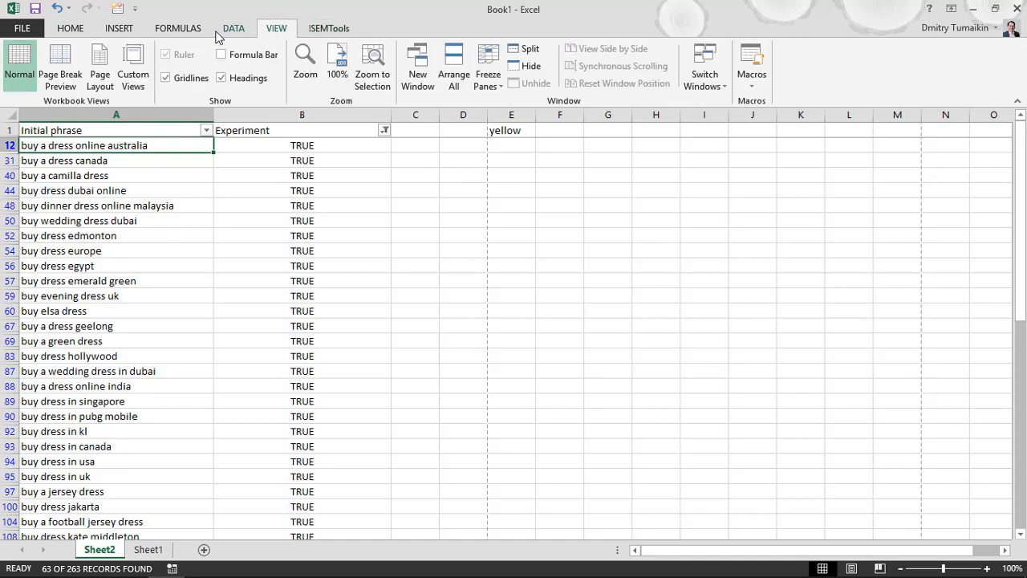
{"action": "left_click", "coordinate": [326, 31]}
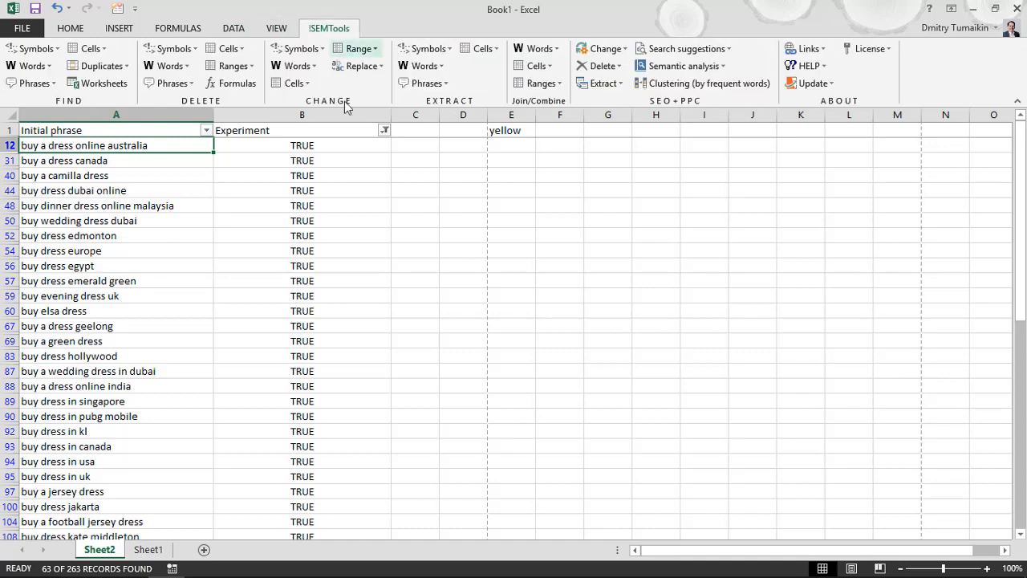
{"action": "left_click", "coordinate": [232, 31]}
{"action": "left_click", "coordinate": [437, 49]}
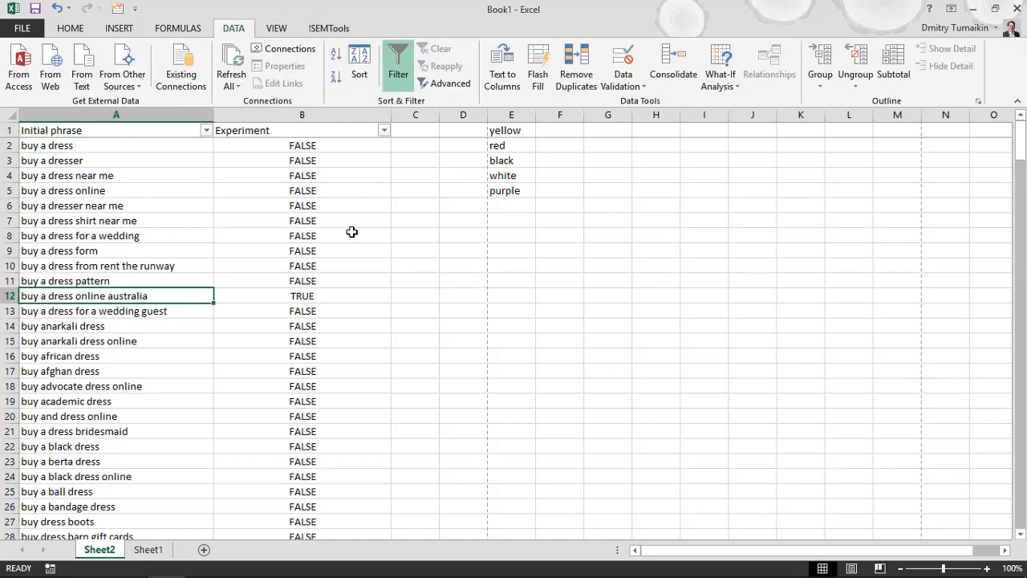
{"action": "left_click", "coordinate": [324, 118]}
{"action": "left_click", "coordinate": [333, 144]}
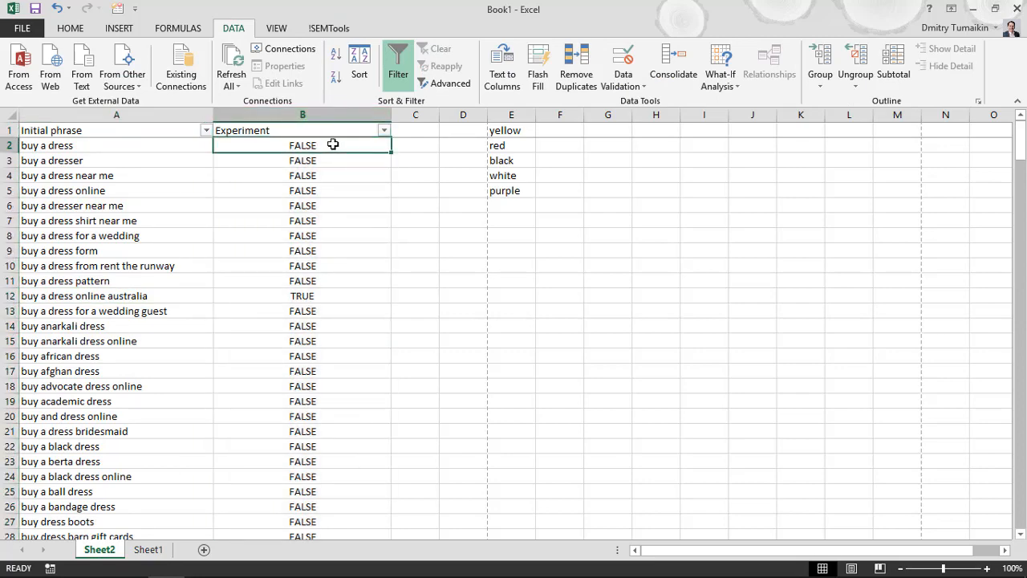
{"action": "key", "text": "ctrl+shift+Down"}
{"action": "key", "text": "Delete"}
{"action": "key", "text": "ctrl+Up"}
{"action": "key", "text": "Down"}
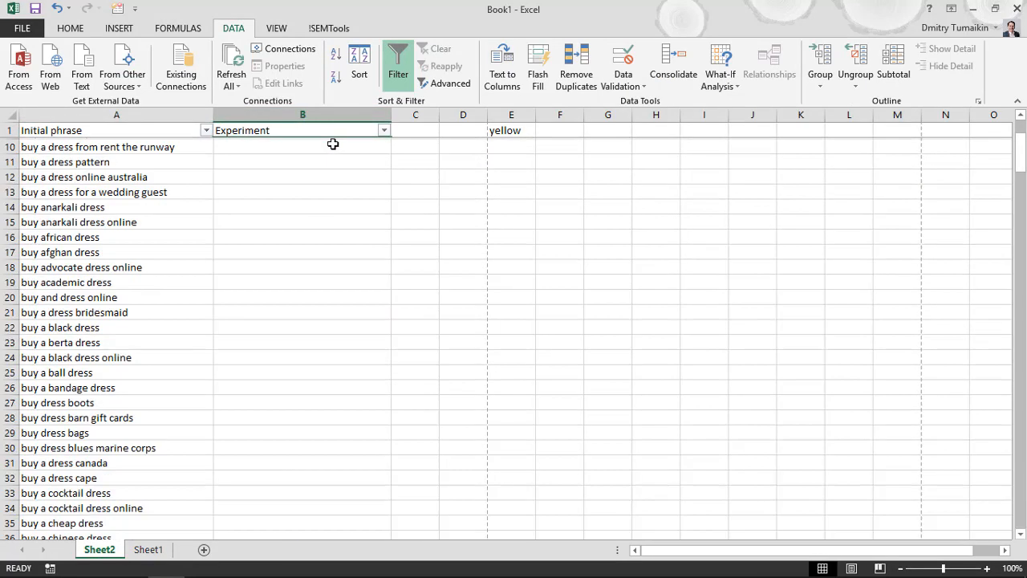
Copy all the initial phrases from A2 down into the Experiment column, starting at B2
{"action": "left_click", "coordinate": [153, 147]}
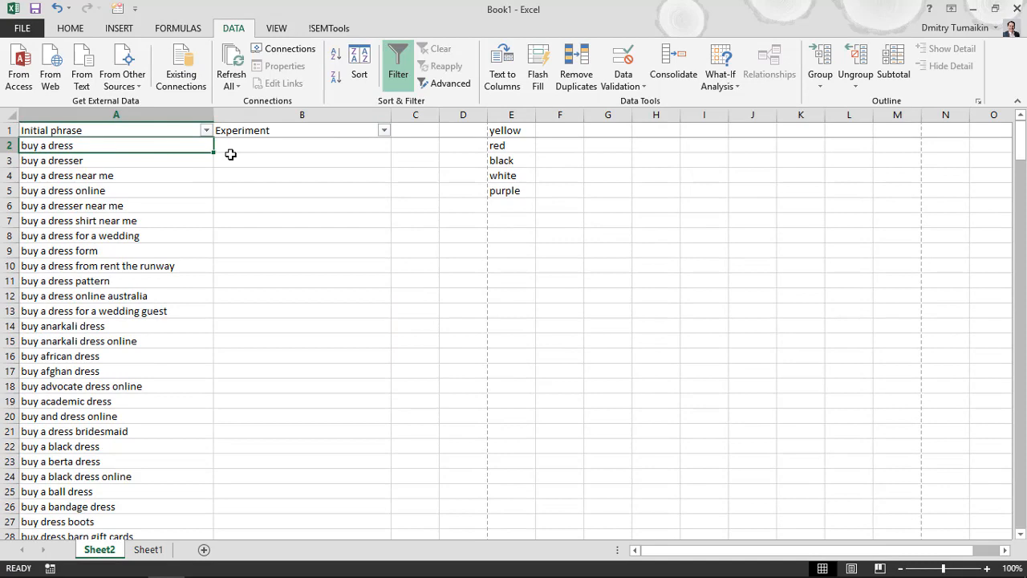
{"action": "key", "text": "ctrl+shift+Down"}
{"action": "key", "text": "ctrl+c"}
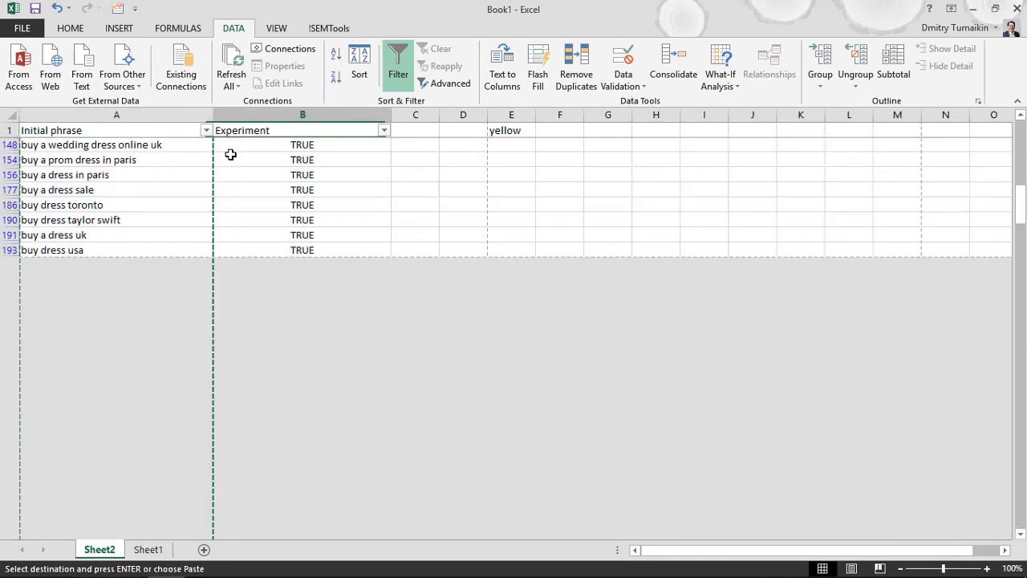
{"action": "key", "text": "Right"}
{"action": "key", "text": "ctrl+v"}
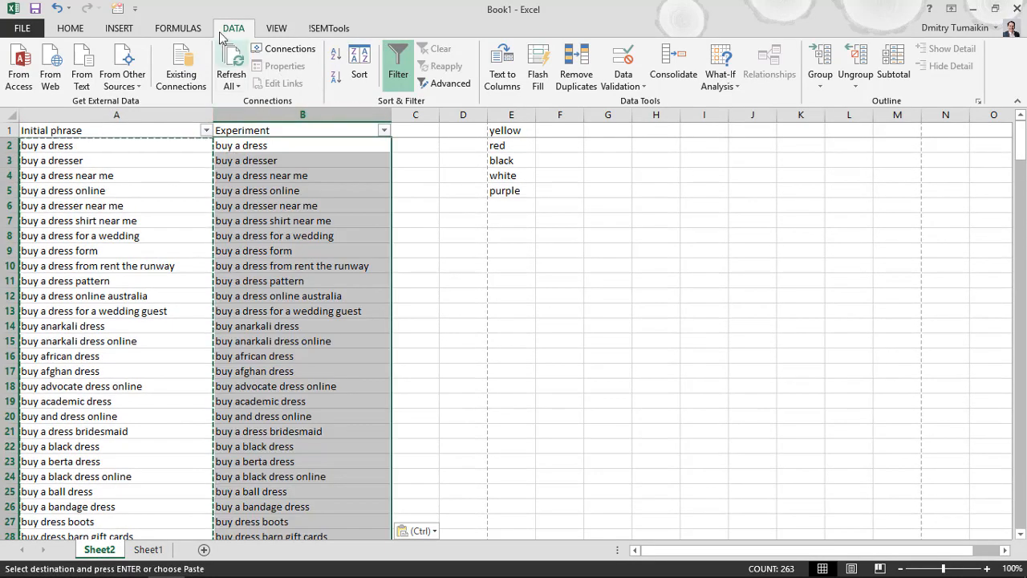
Try to delete toponyms together with their preceding prepositions from the Experiment phrases, and check the column
{"action": "left_click", "coordinate": [325, 29]}
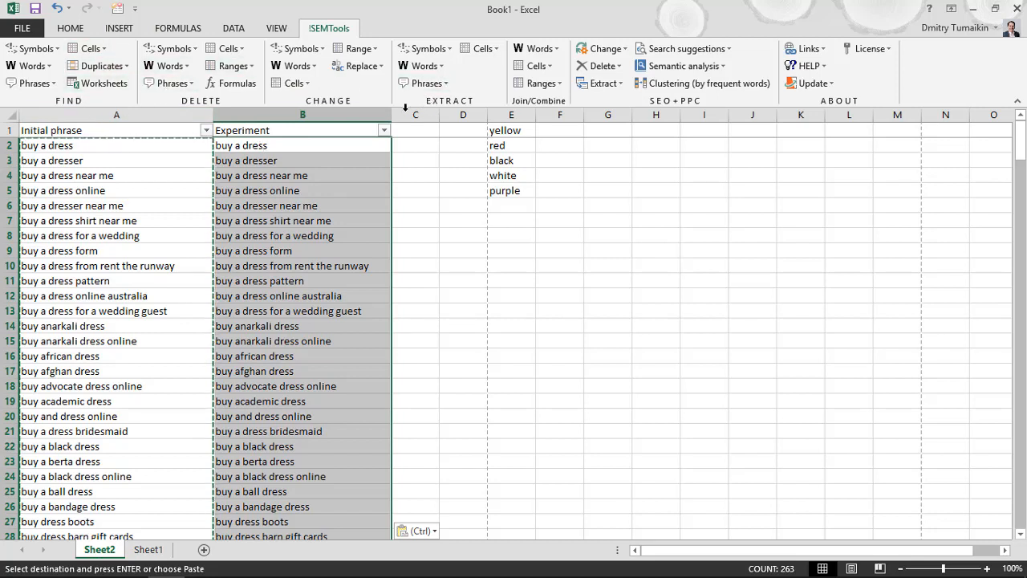
{"action": "left_click", "coordinate": [170, 83]}
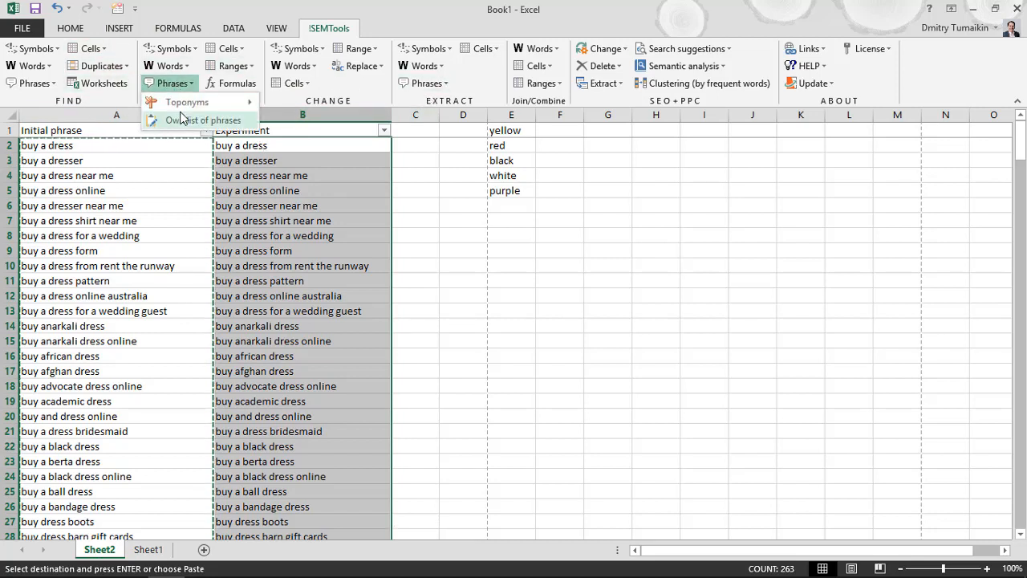
{"action": "mouse_move", "coordinate": [218, 102]}
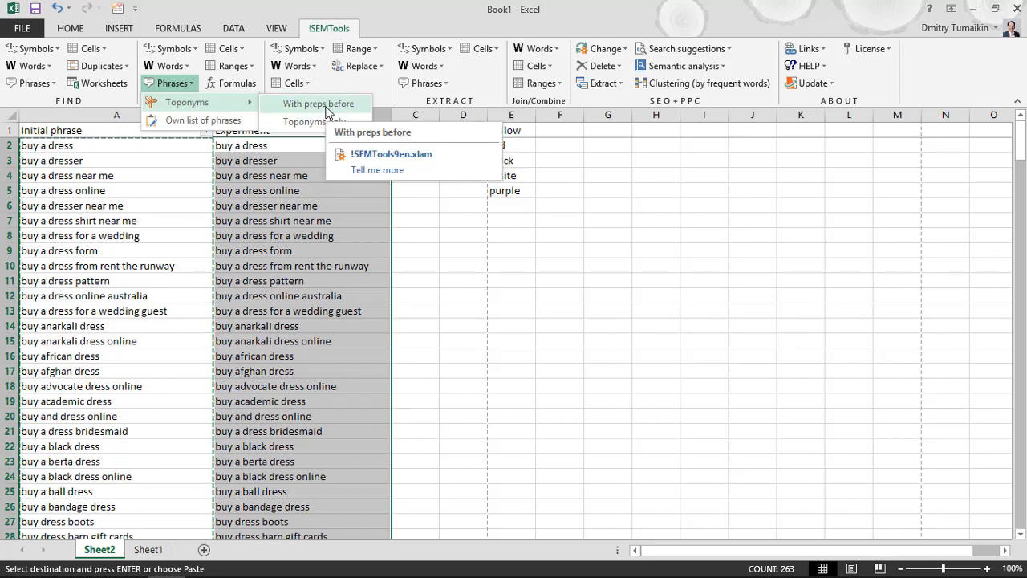
{"action": "left_click", "coordinate": [325, 111]}
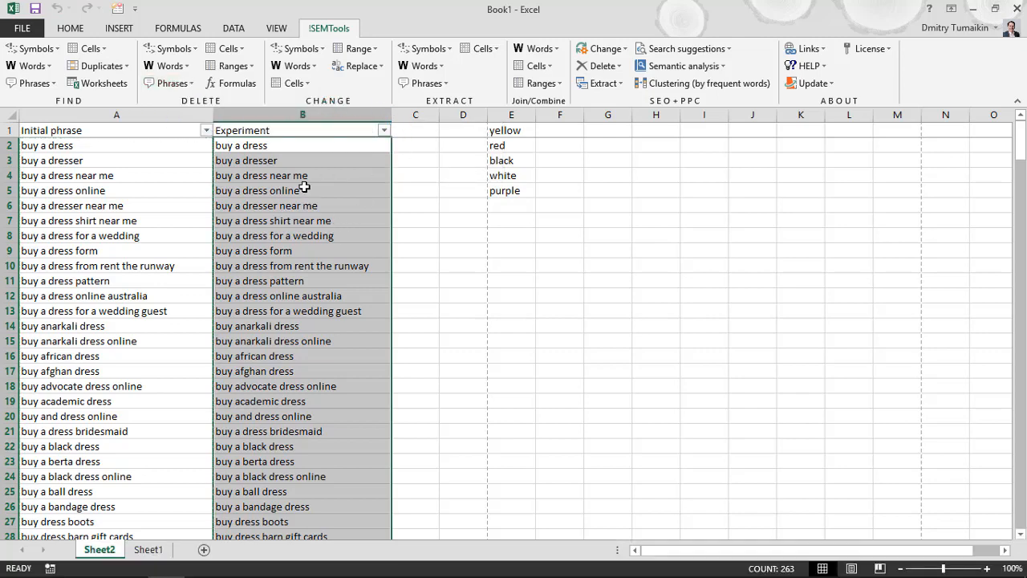
{"action": "scroll", "coordinate": [355, 243], "scroll_direction": "down", "scroll_amount": 14}
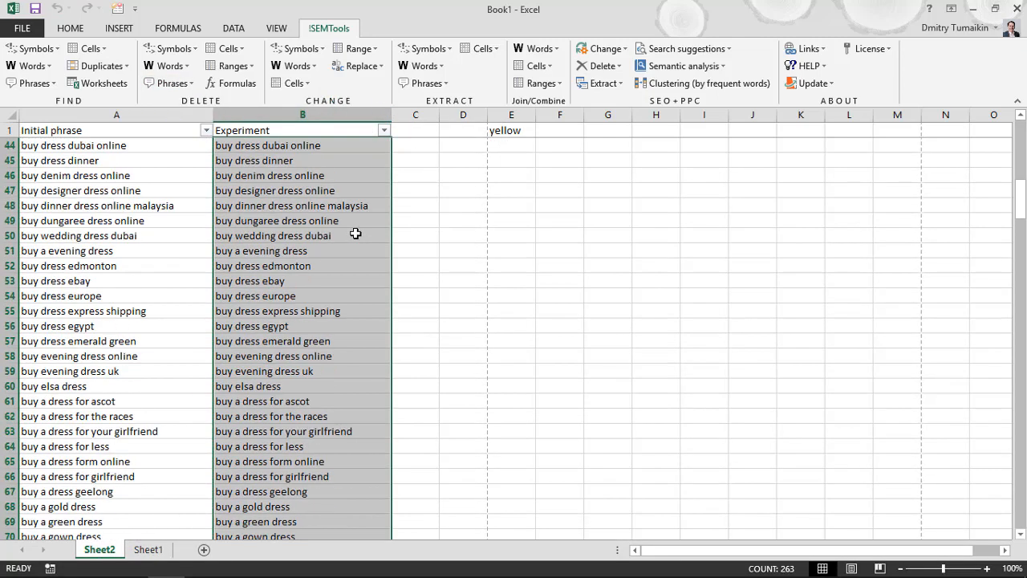
{"action": "scroll", "coordinate": [355, 232], "scroll_direction": "up", "scroll_amount": 14}
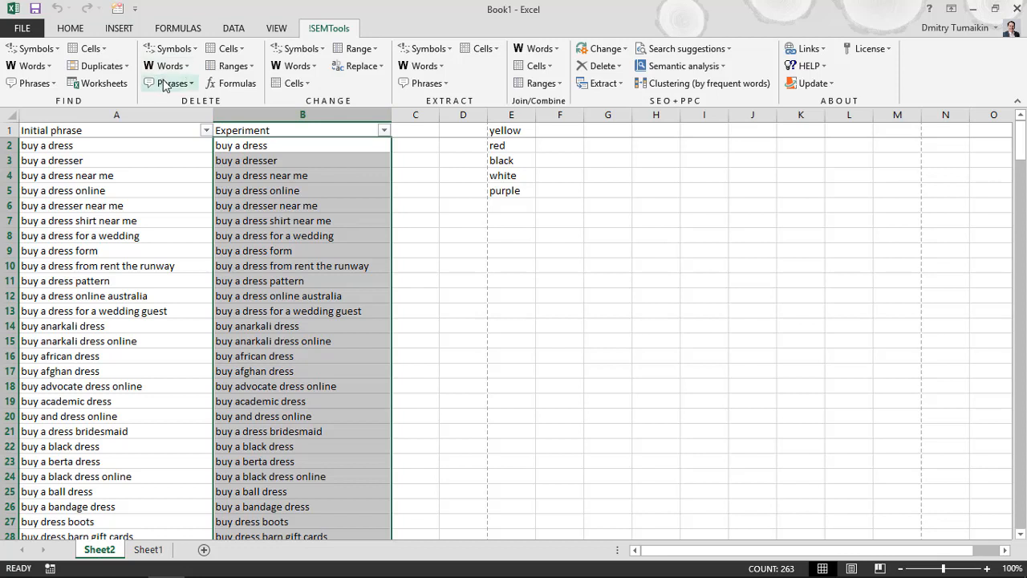
Delete only the toponyms from the Experiment phrases, and check the phrase in B12
{"action": "left_click", "coordinate": [170, 83]}
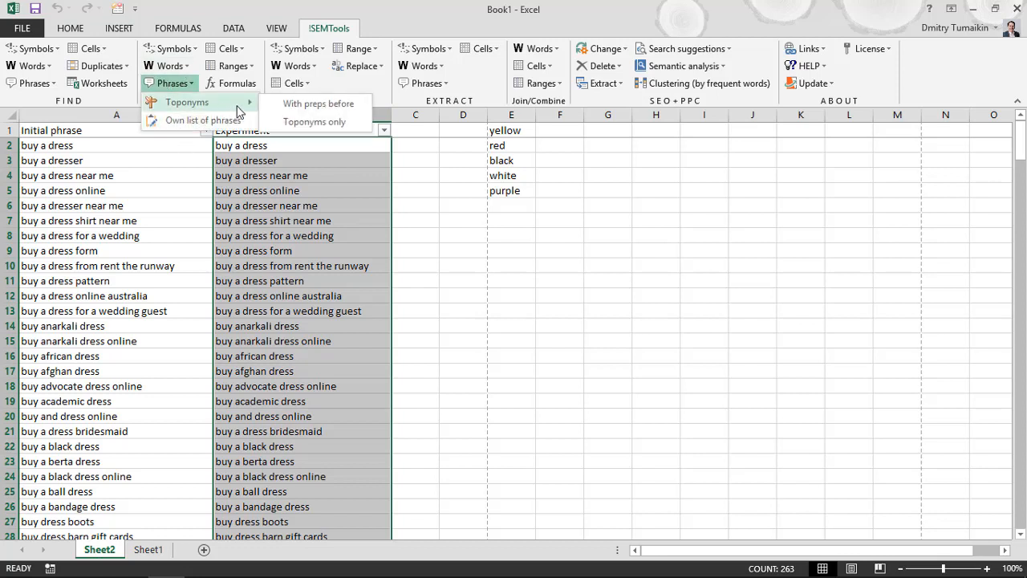
{"action": "left_click", "coordinate": [313, 122]}
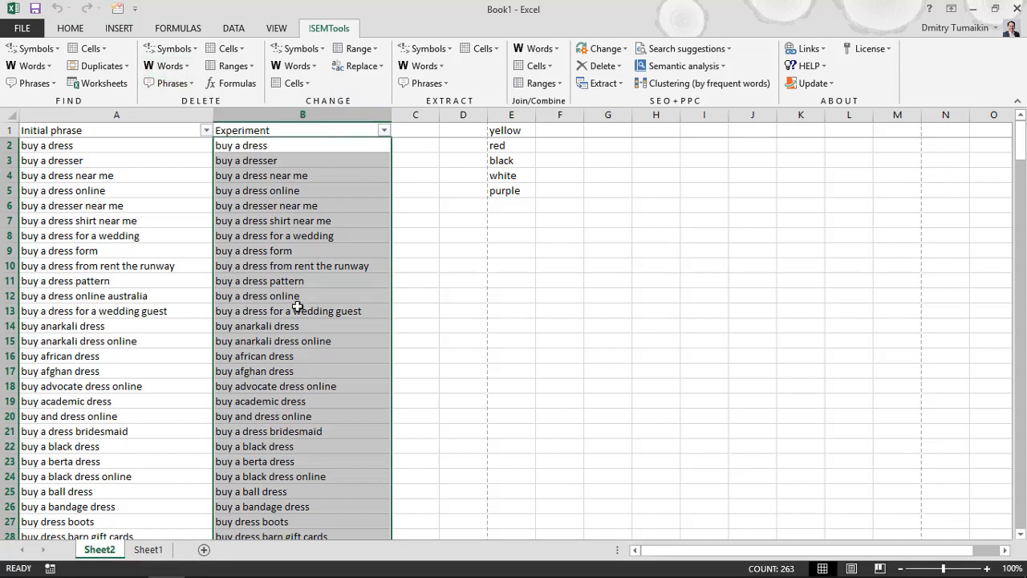
{"action": "left_click", "coordinate": [334, 296]}
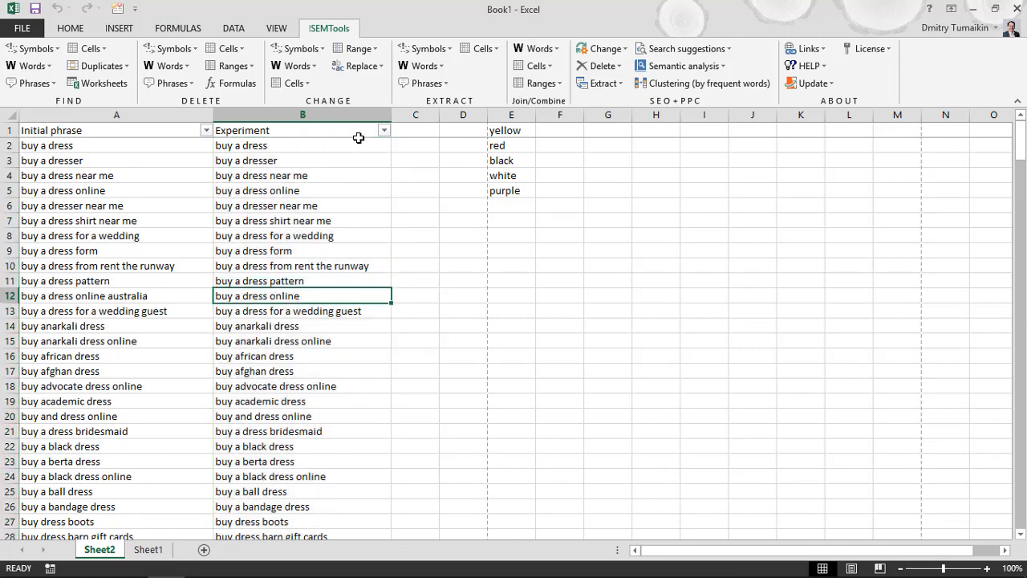
Look through the Experiment column's distinct phrases in its filter list without filtering, and return to B2
{"action": "left_click", "coordinate": [384, 130]}
{"action": "left_click_drag", "start_coordinate": [380, 291], "coordinate": [375, 370]}
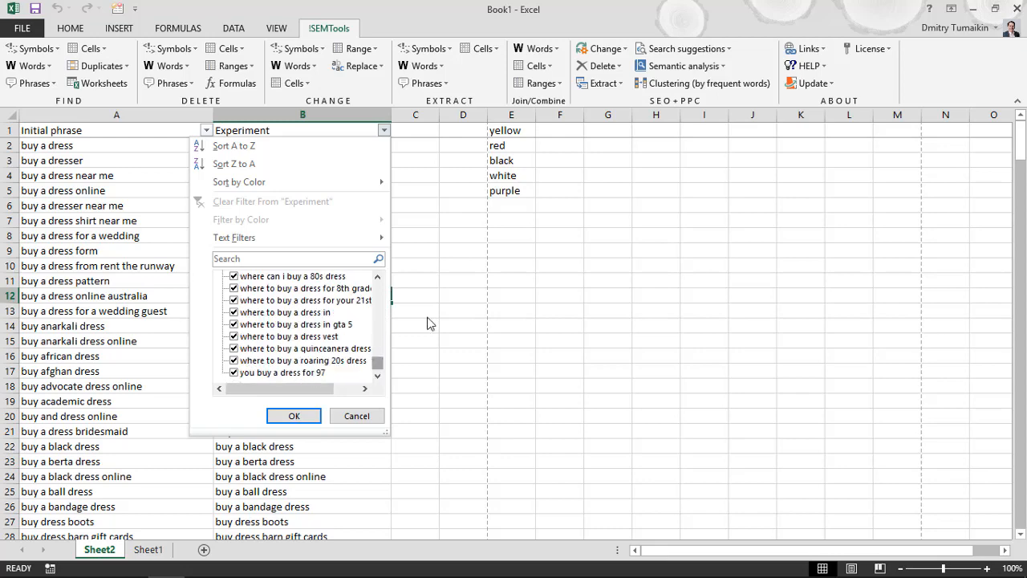
{"action": "key", "text": "Escape"}
{"action": "key", "text": "Up"}
{"action": "key", "text": "Up"}
{"action": "key", "text": "Up"}
{"action": "key", "text": "Up"}
{"action": "key", "text": "Up"}
{"action": "key", "text": "Up"}
{"action": "key", "text": "Up"}
{"action": "key", "text": "Up"}
{"action": "key", "text": "Up"}
{"action": "key", "text": "Up"}
{"action": "key", "text": "Up"}
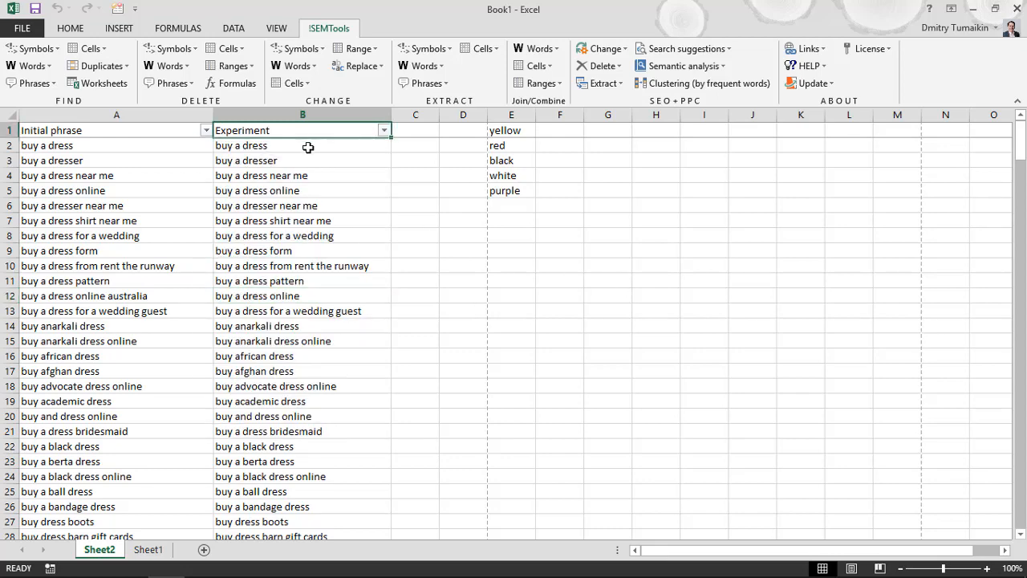
{"action": "key", "text": "Down"}
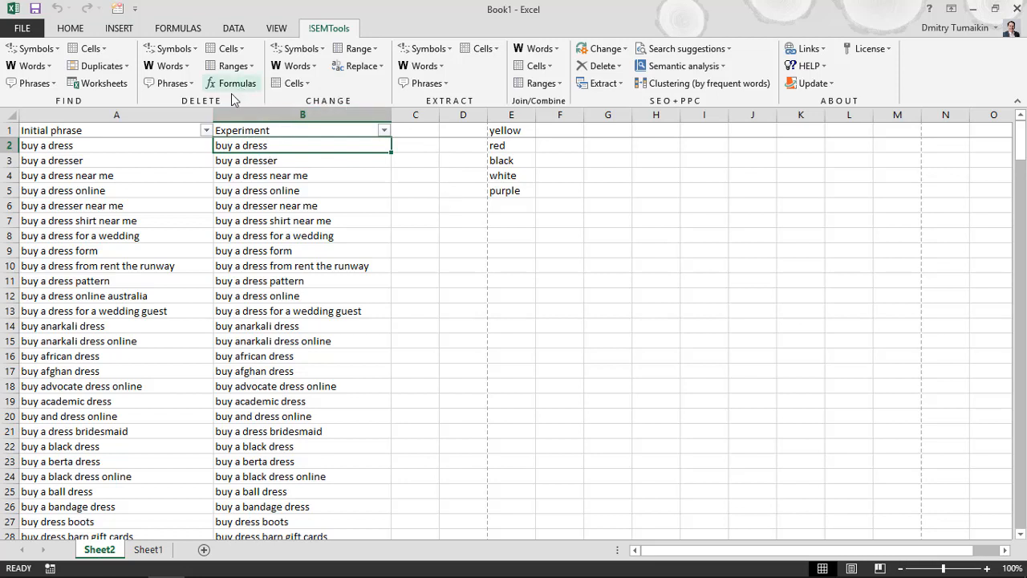
Insert the symbol ! after every word in the Experiment phrases from B2 down, and look over the changed phrases
{"action": "left_click", "coordinate": [299, 66]}
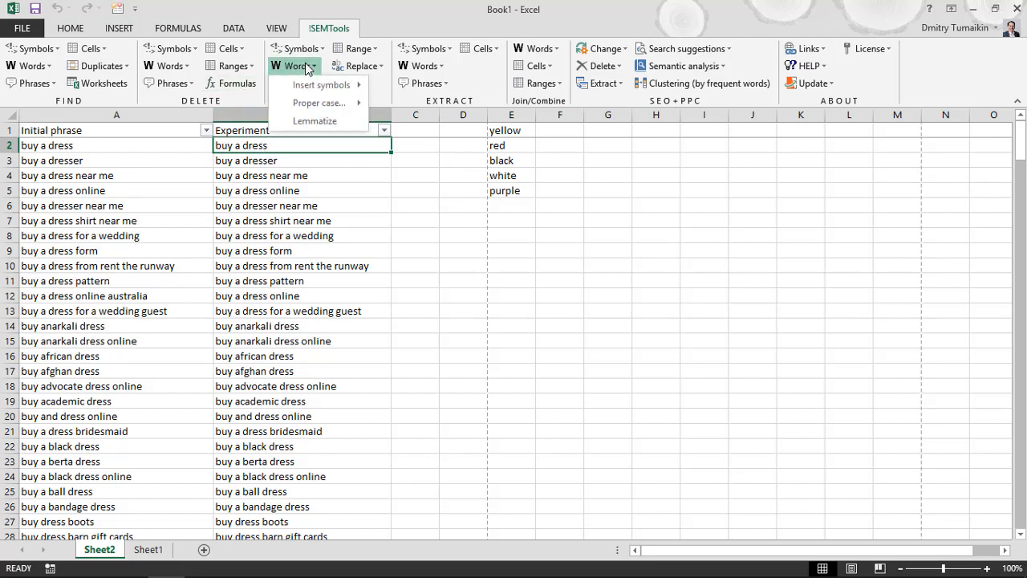
{"action": "mouse_move", "coordinate": [333, 88]}
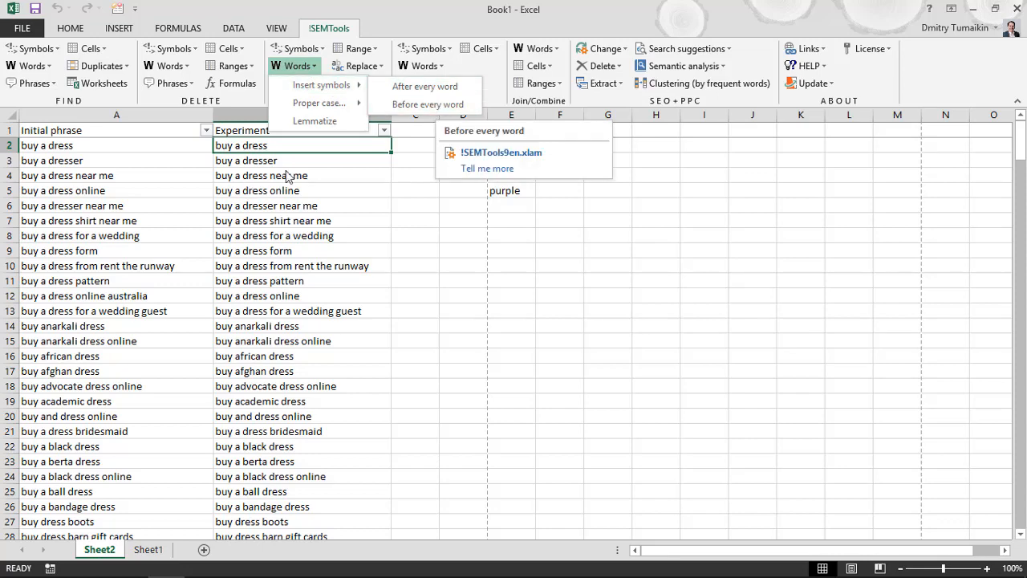
{"action": "left_click", "coordinate": [310, 145]}
{"action": "key", "text": "ctrl+shift+Down"}
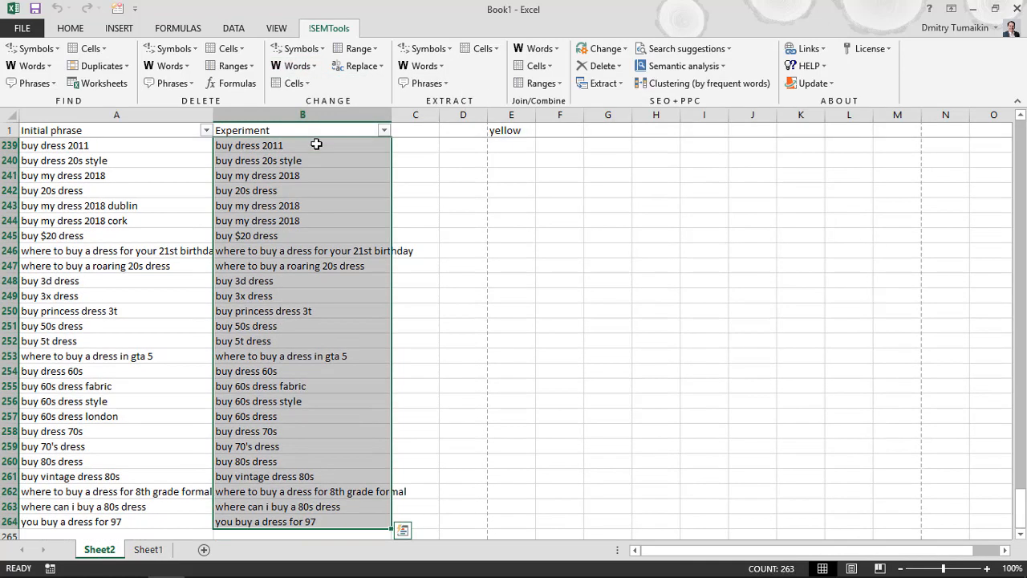
{"action": "left_click", "coordinate": [309, 69]}
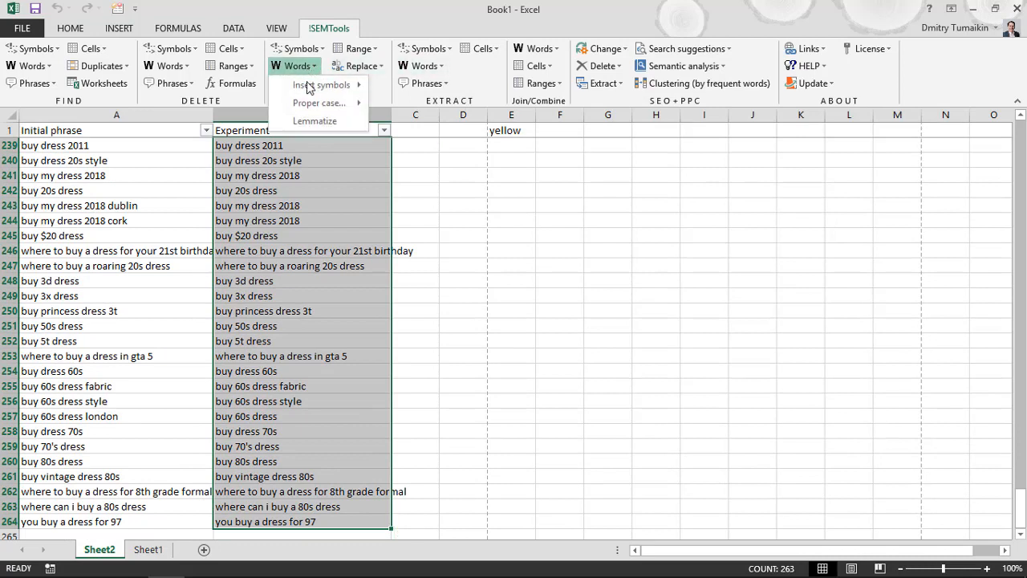
{"action": "mouse_move", "coordinate": [309, 87]}
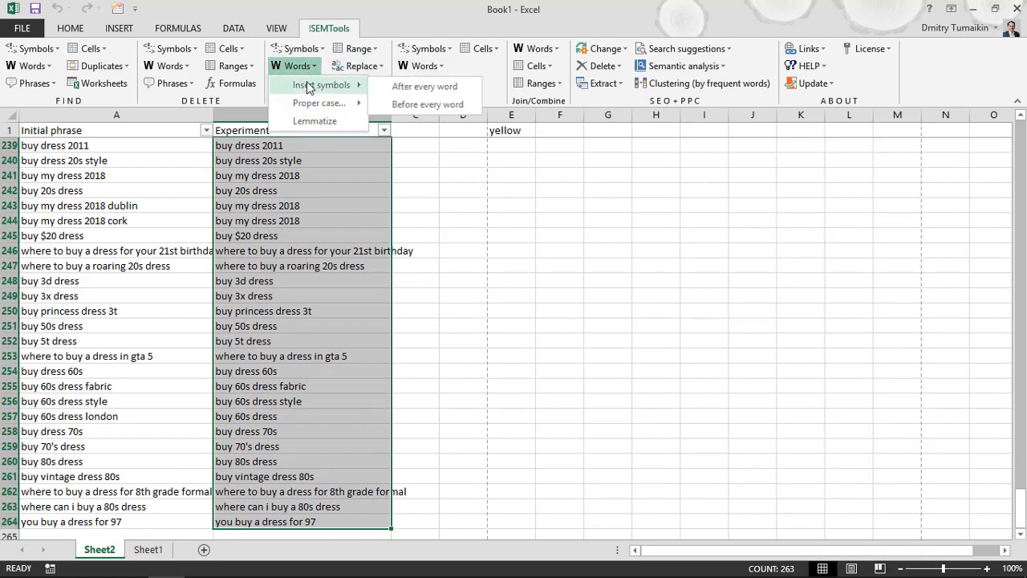
{"action": "left_click", "coordinate": [440, 88]}
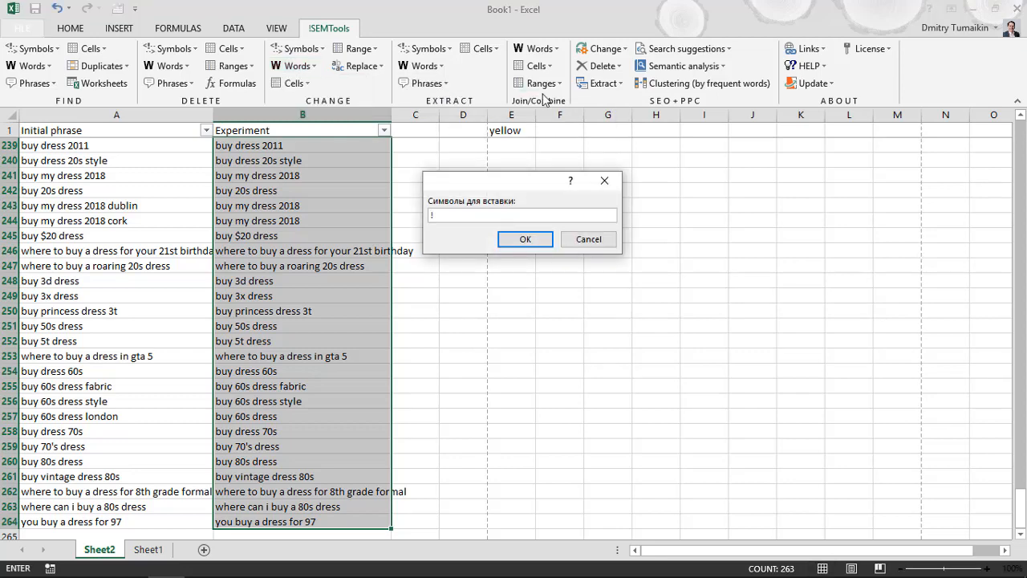
{"action": "left_click", "coordinate": [525, 239]}
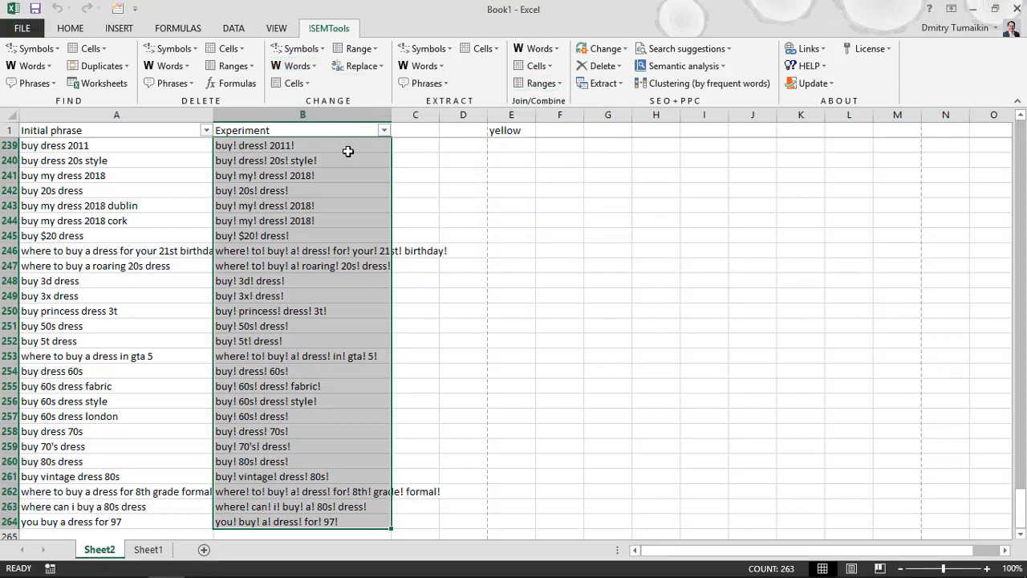
{"action": "scroll", "coordinate": [333, 220], "scroll_direction": "up", "scroll_amount": 20}
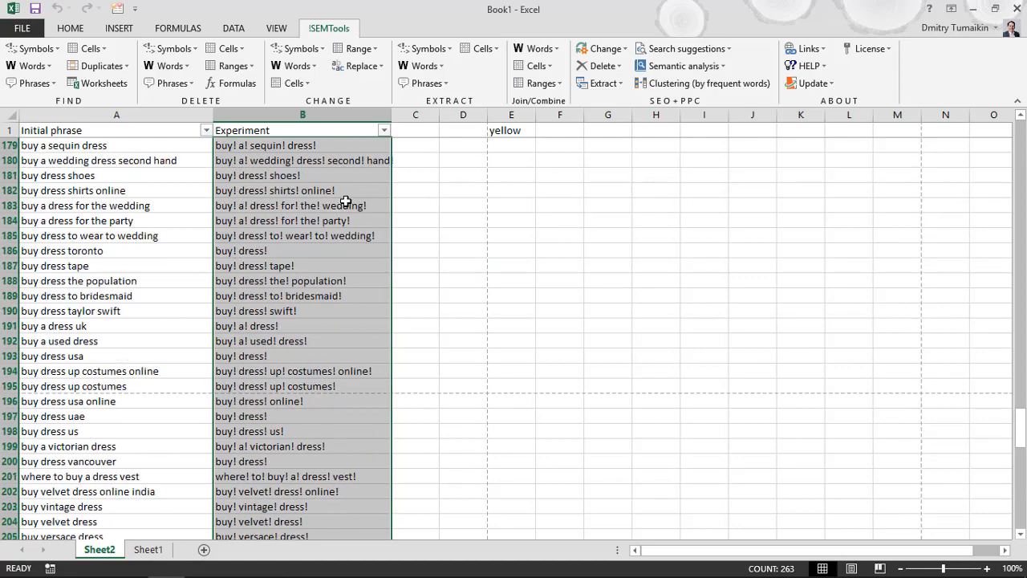
Change the Experiment phrases from B2 down to the Ab Ab. Ab letter case, and look over the changed phrases
{"action": "scroll", "coordinate": [343, 208], "scroll_direction": "up", "scroll_amount": 12}
{"action": "left_click_drag", "start_coordinate": [1011, 311], "coordinate": [1012, 128]}
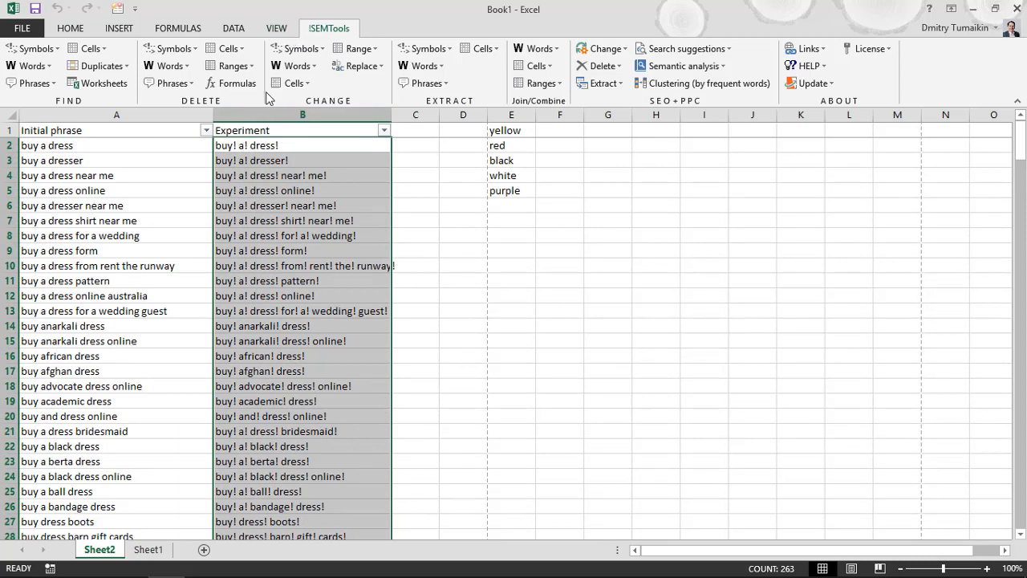
{"action": "left_click", "coordinate": [300, 49]}
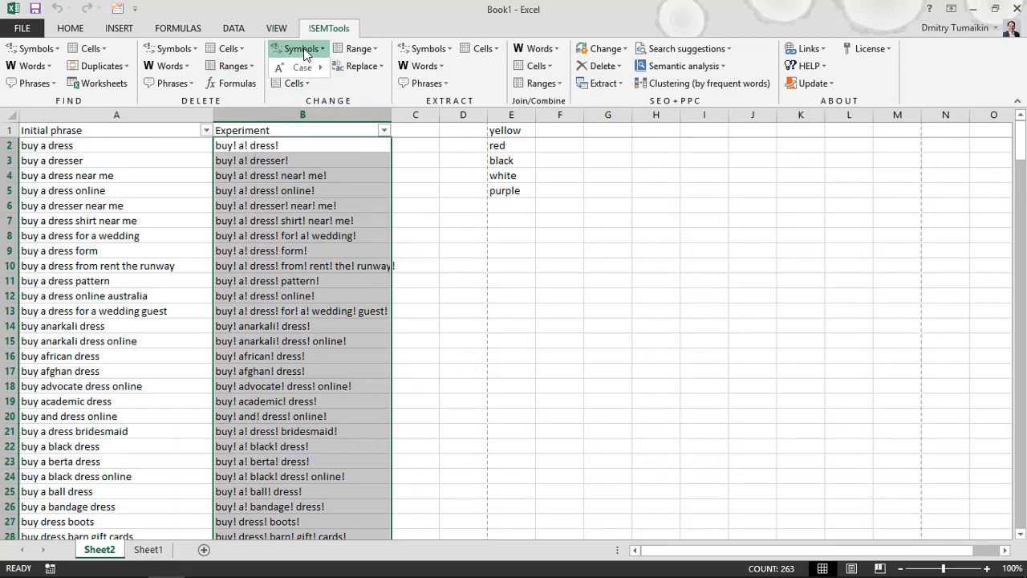
{"action": "mouse_move", "coordinate": [305, 69]}
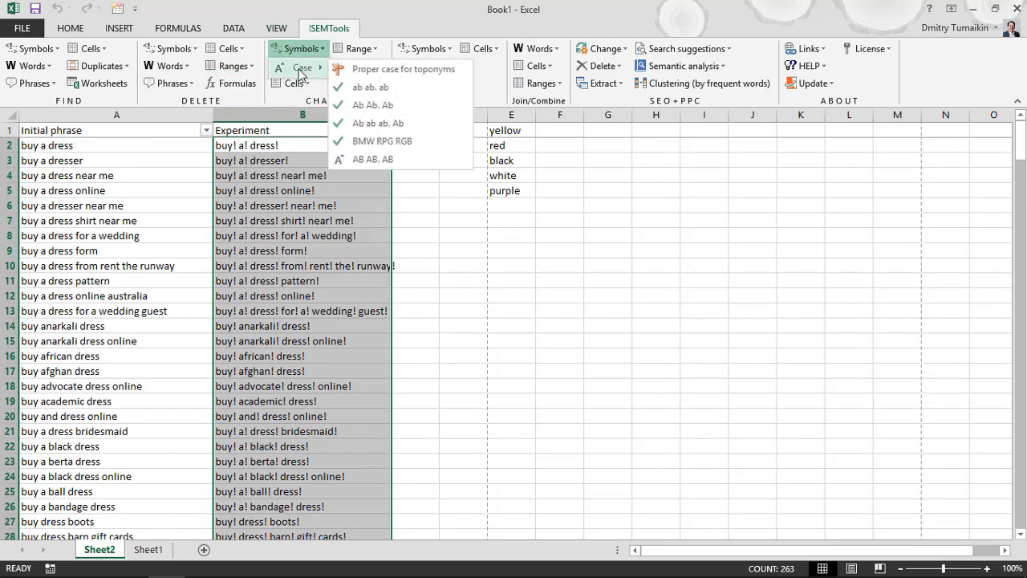
{"action": "left_click", "coordinate": [399, 107]}
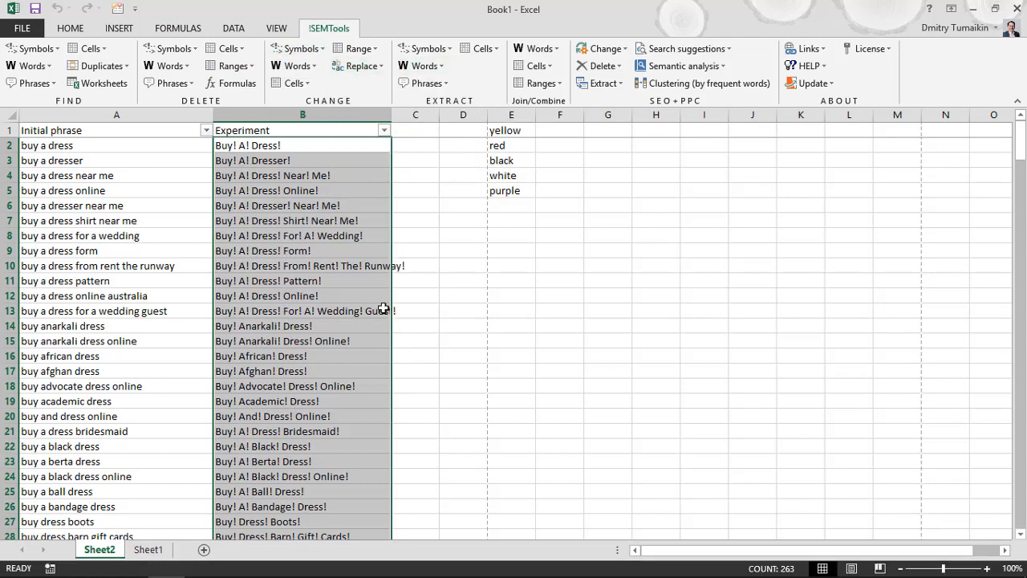
{"action": "scroll", "coordinate": [384, 309], "scroll_direction": "down", "scroll_amount": 20}
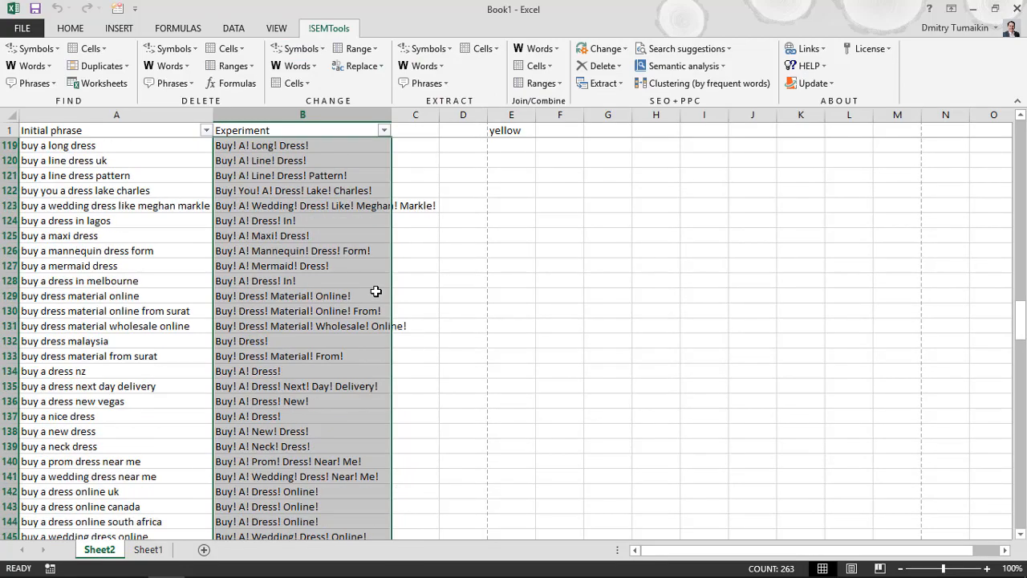
{"action": "scroll", "coordinate": [376, 291], "scroll_direction": "down", "scroll_amount": 20}
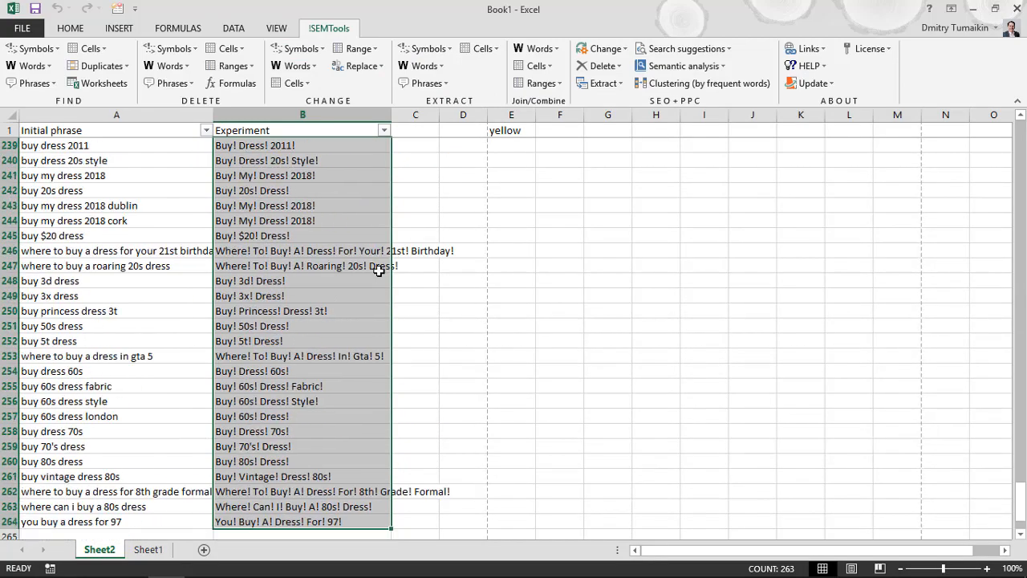
Clear all Experiment phrases from B2 down, keeping the header, and narrow column B to slightly wider than its header text
{"action": "left_click", "coordinate": [340, 235]}
{"action": "key", "text": "ctrl+Up"}
{"action": "key", "text": "Down"}
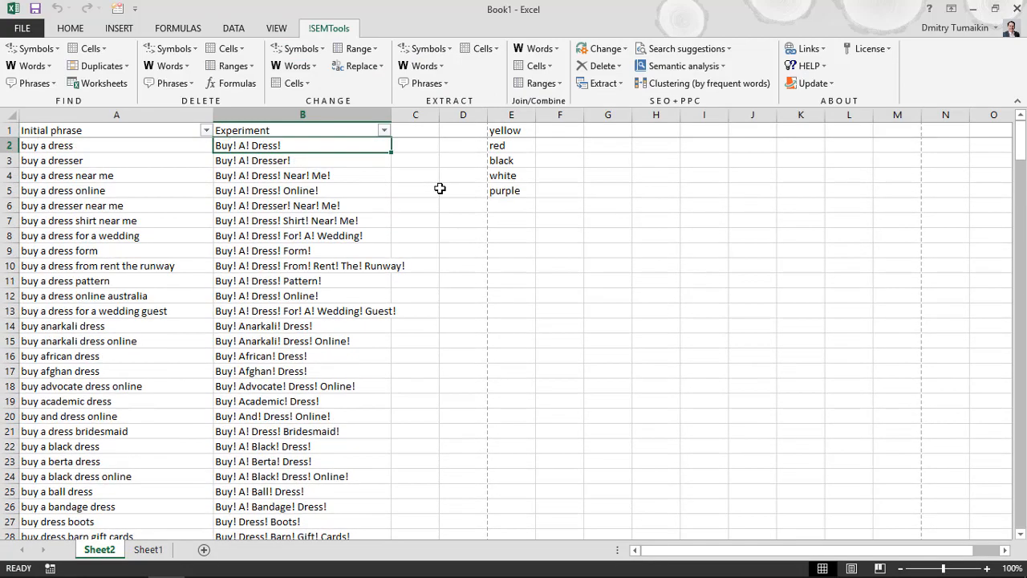
{"action": "key", "text": "ctrl+shift+Down"}
{"action": "key", "text": "Delete"}
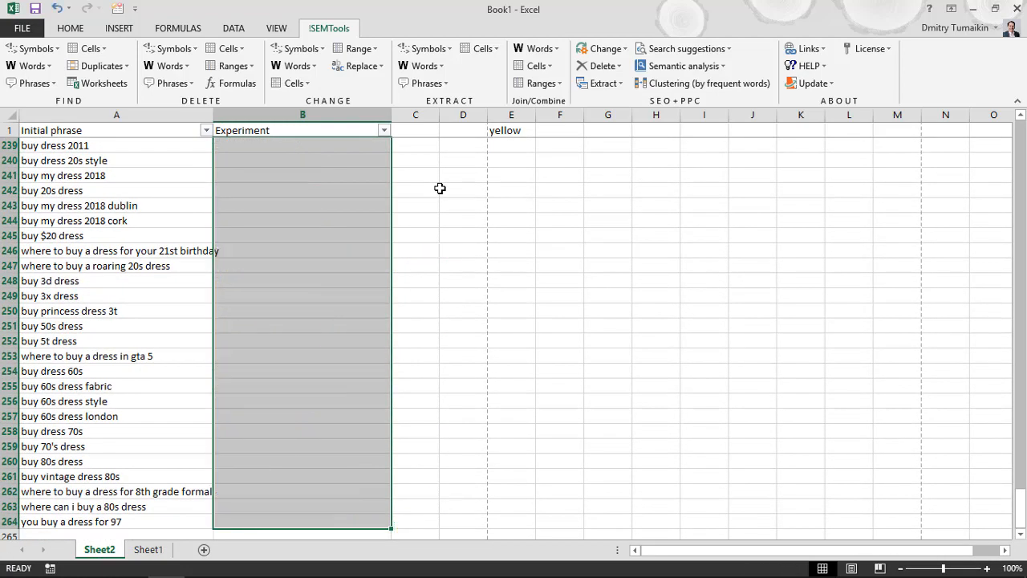
{"action": "key", "text": "ctrl+Up"}
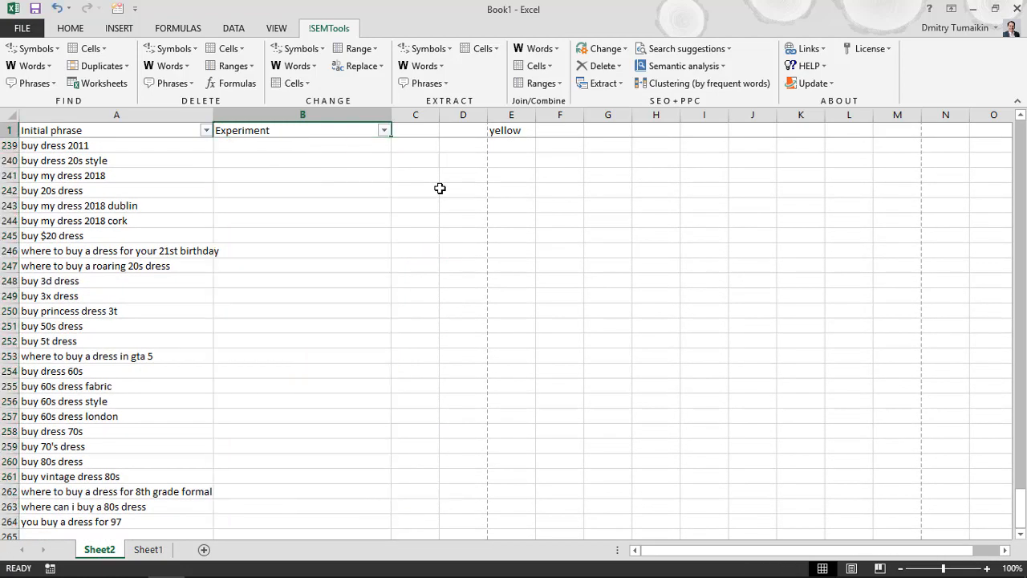
{"action": "key", "text": "Down"}
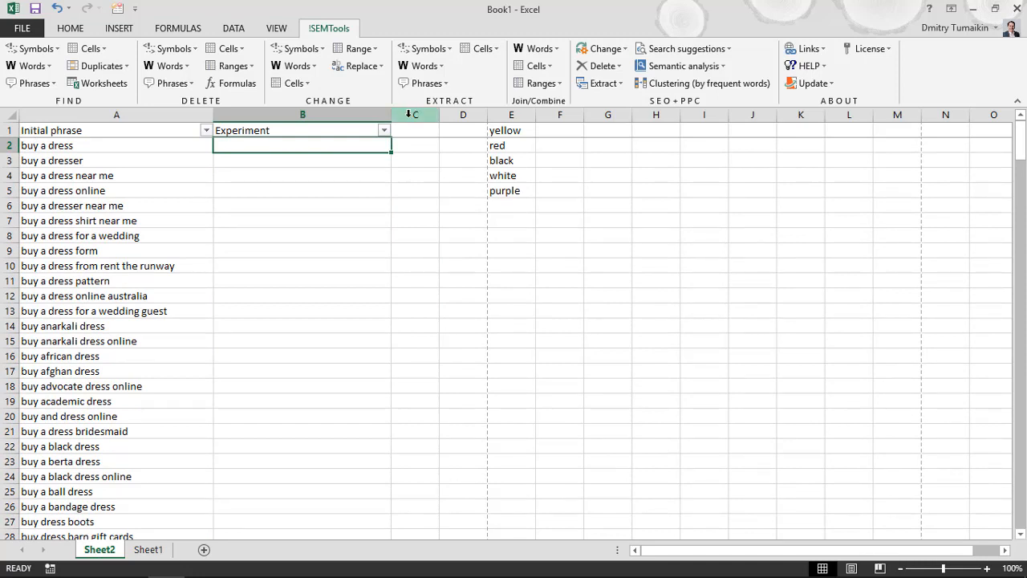
{"action": "left_click", "coordinate": [342, 113]}
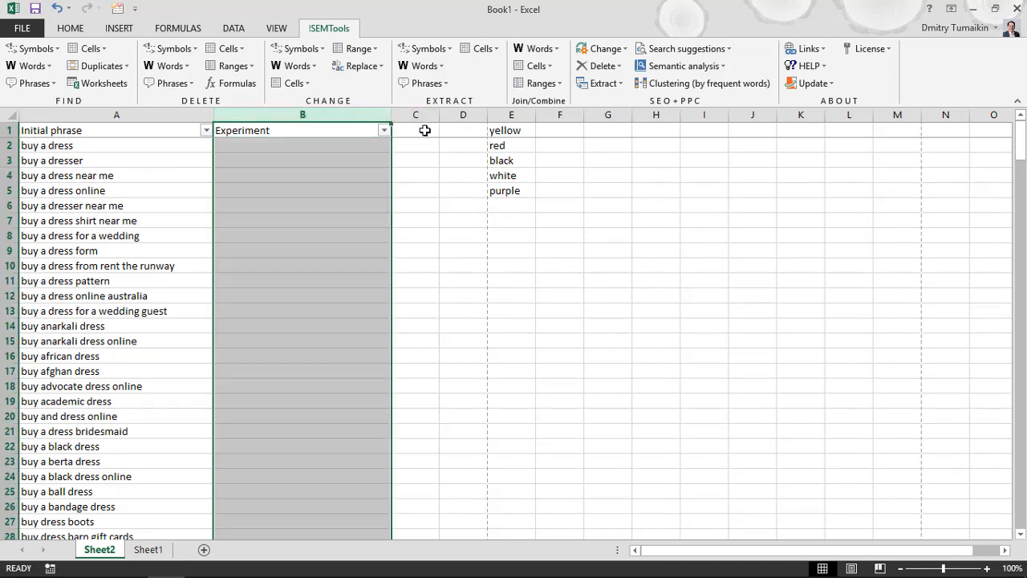
{"action": "left_click_drag", "start_coordinate": [391, 113], "coordinate": [291, 114]}
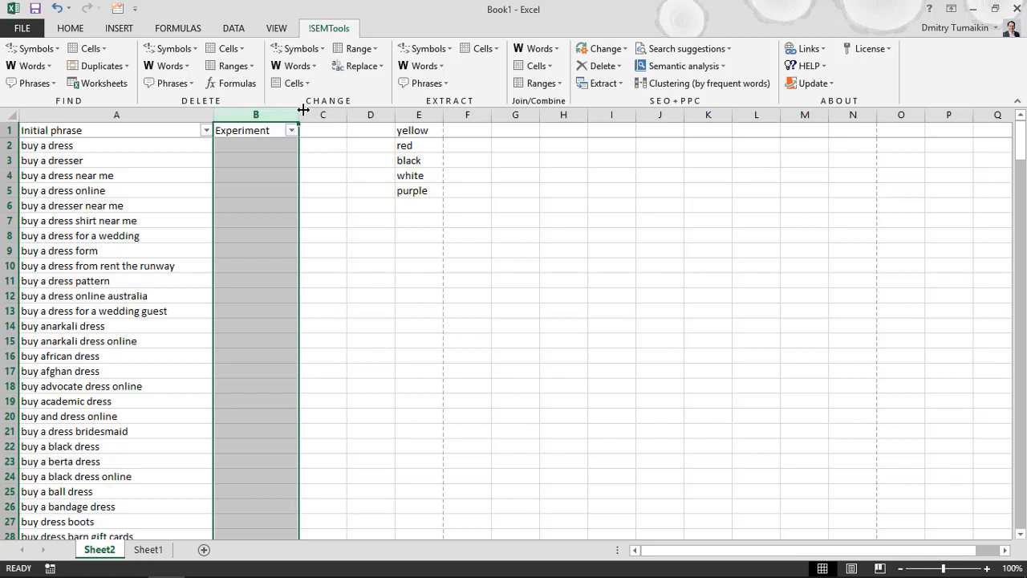